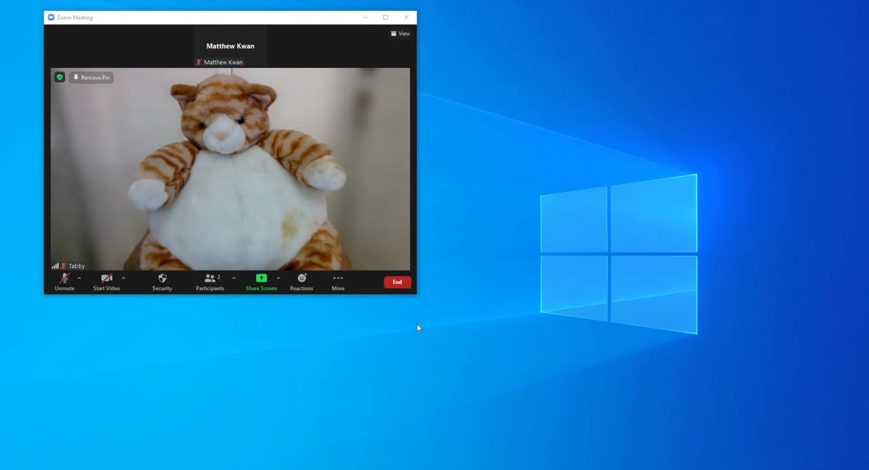
# - Turn off the Always show meeting controls option in Zoom's general settings and close the settings
pyautogui.click(125, 277)
pyautogui.click(152, 260)
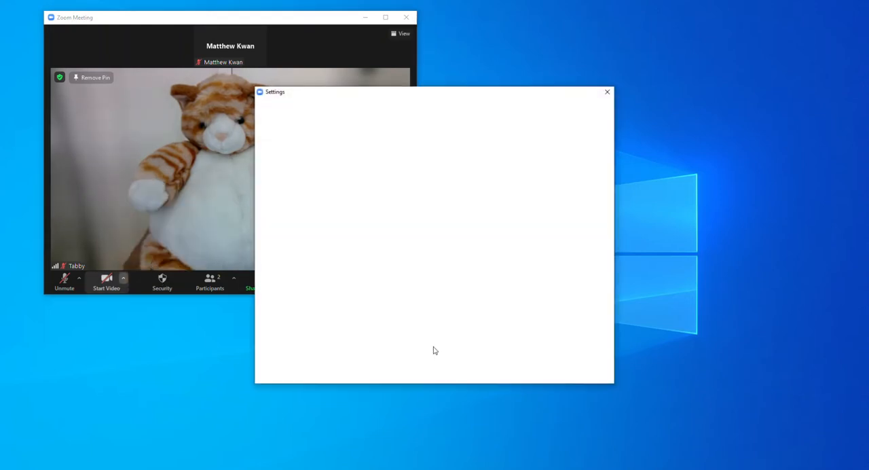
pyautogui.click(285, 111)
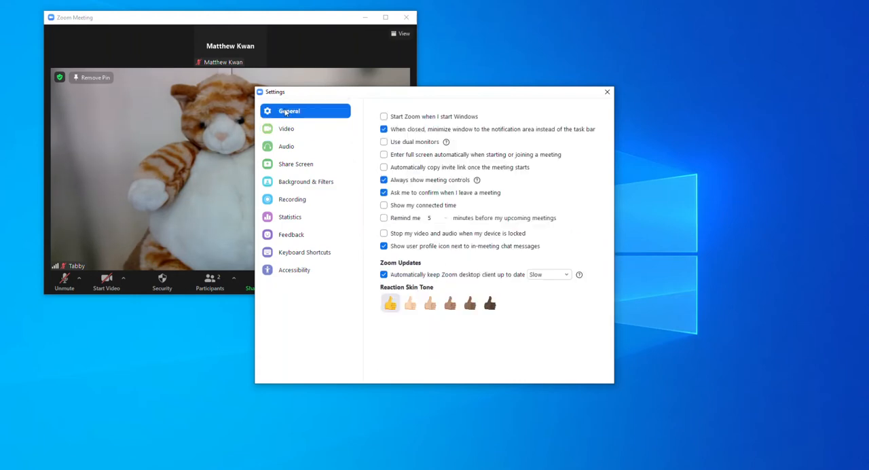
pyautogui.click(383, 180)
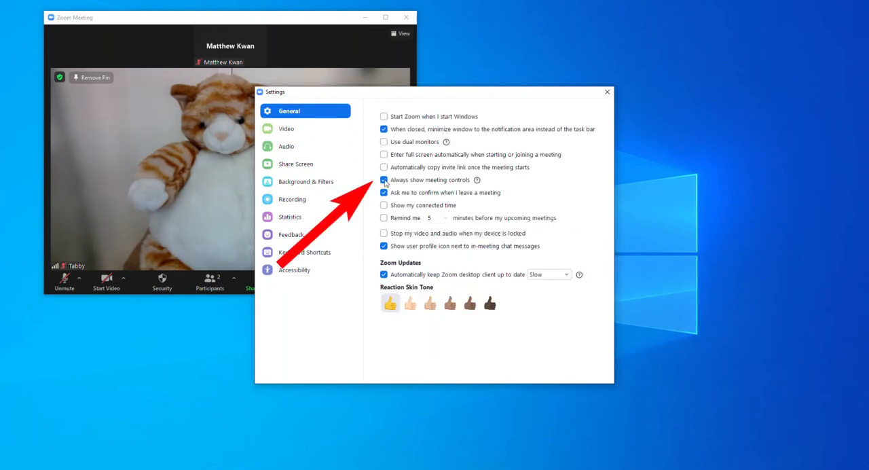
pyautogui.click(607, 91)
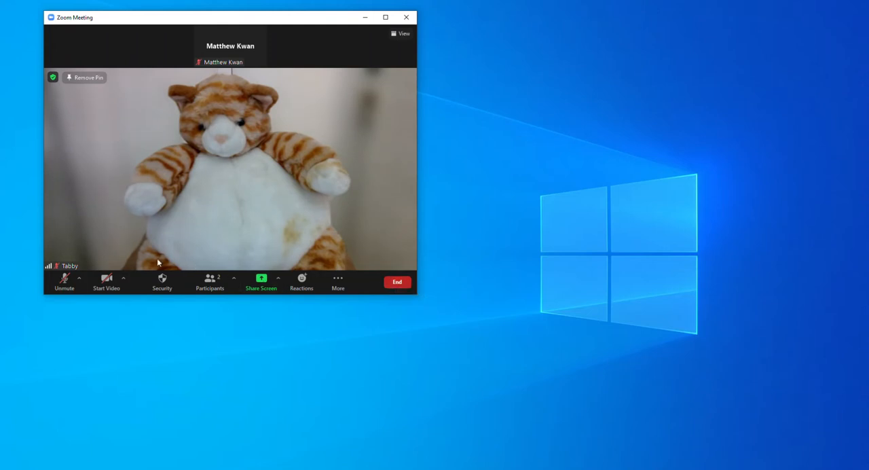
# - Turn on the Always show meeting controls option in Zoom's general settings and close the settings
pyautogui.click(123, 283)
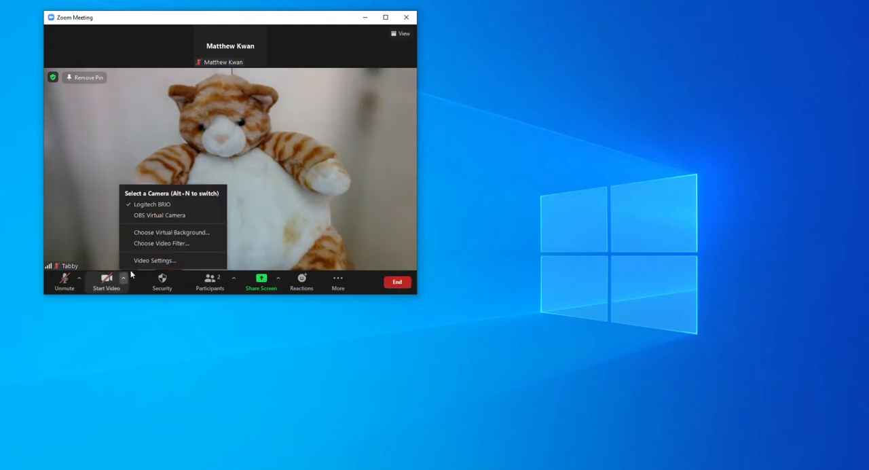
pyautogui.click(135, 263)
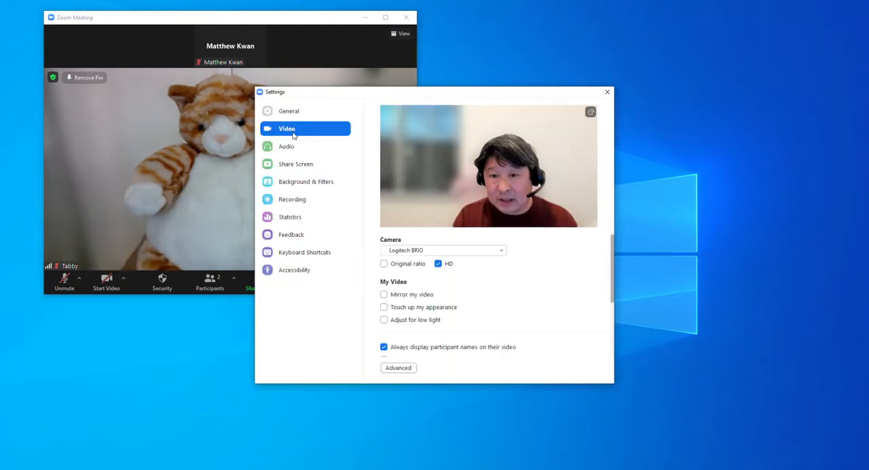
pyautogui.click(293, 114)
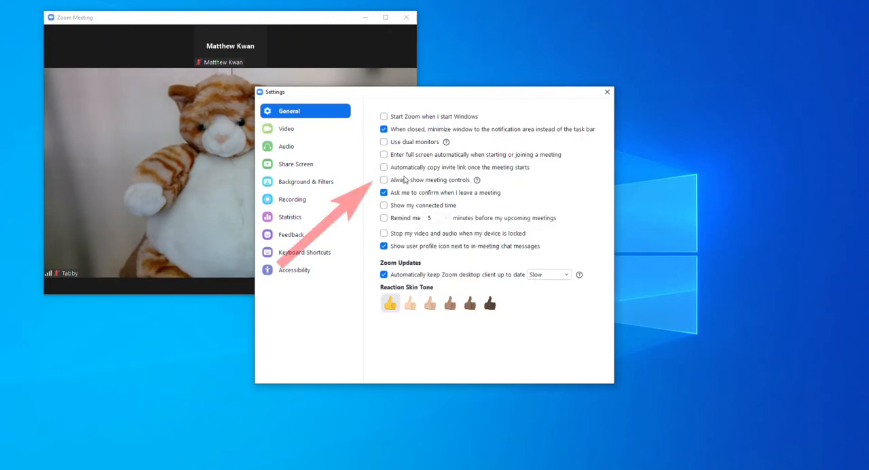
pyautogui.click(384, 180)
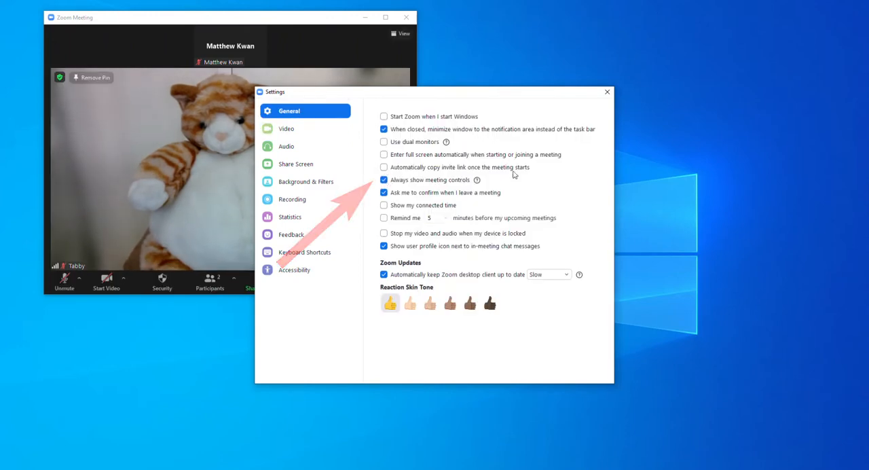
pyautogui.click(606, 92)
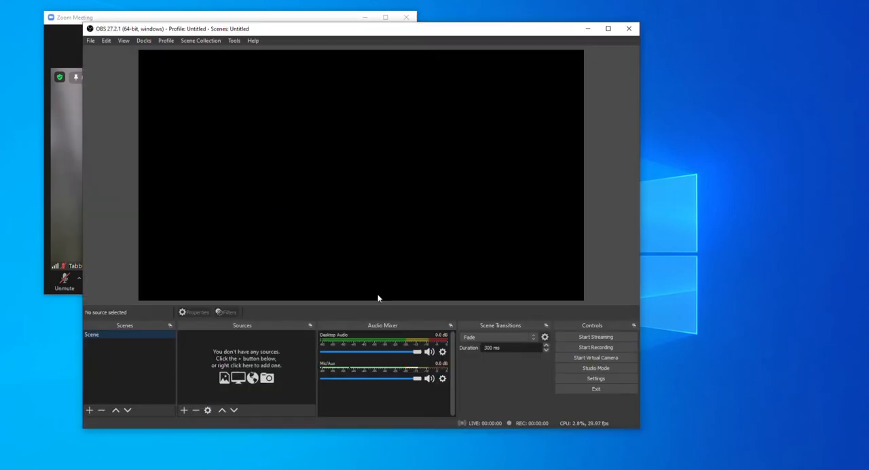
# - Switch to OBS and add a new window capture source named Zoom Window to the scene
pyautogui.moveTo(333, 32); pyautogui.dragTo(495, 49)
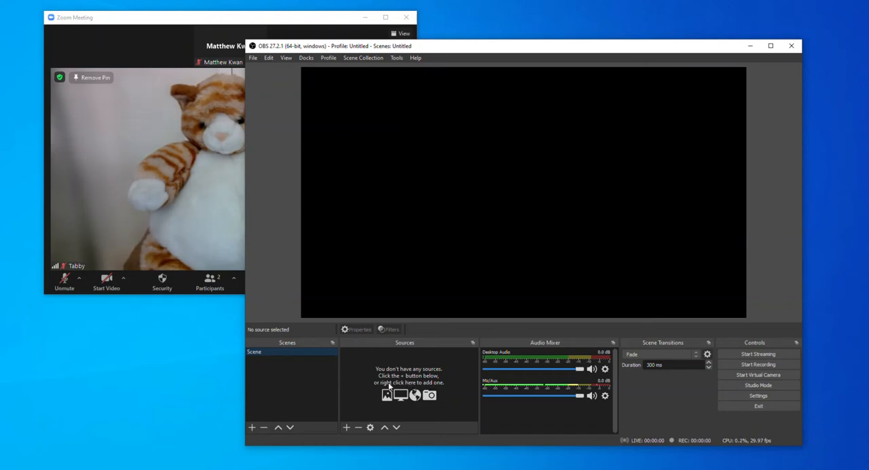
pyautogui.click(346, 426)
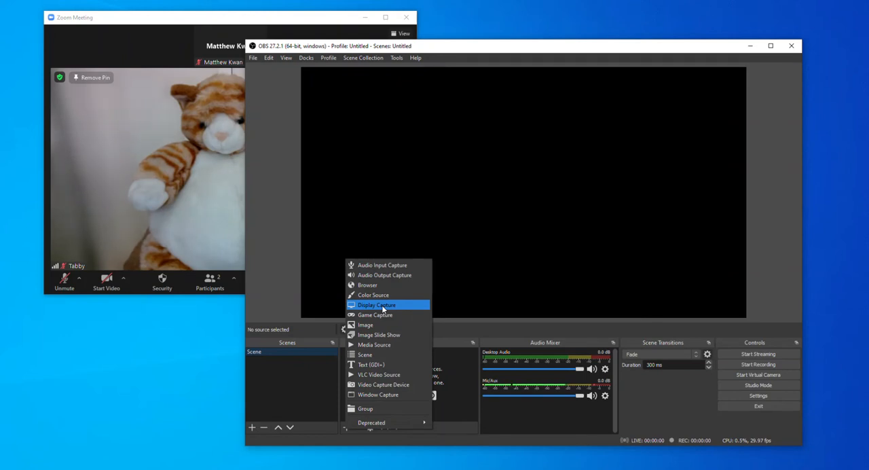
pyautogui.click(394, 395)
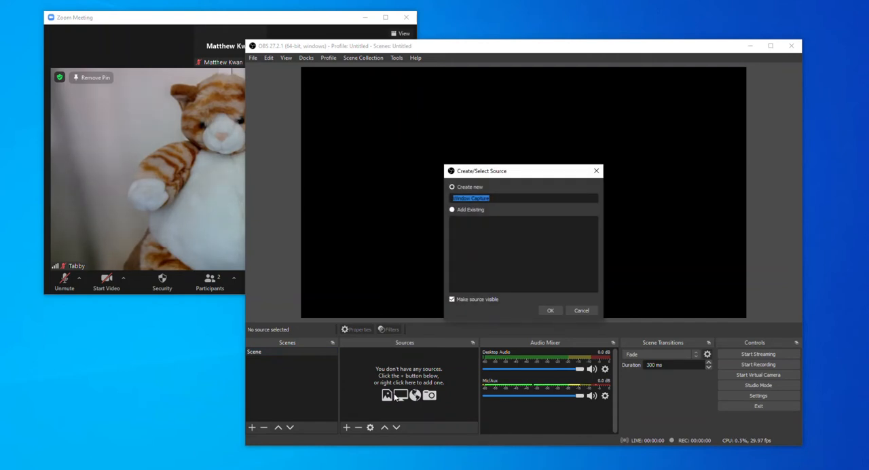
pyautogui.write('Z')
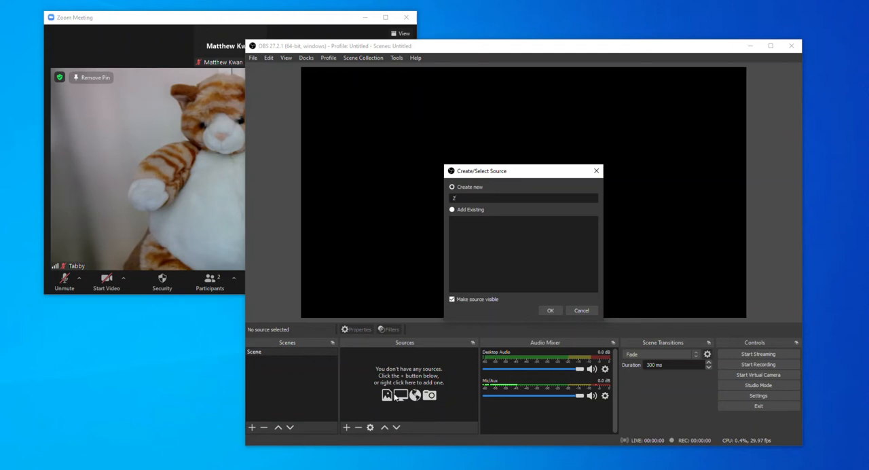
pyautogui.write('oom Window')
pyautogui.click(550, 310)
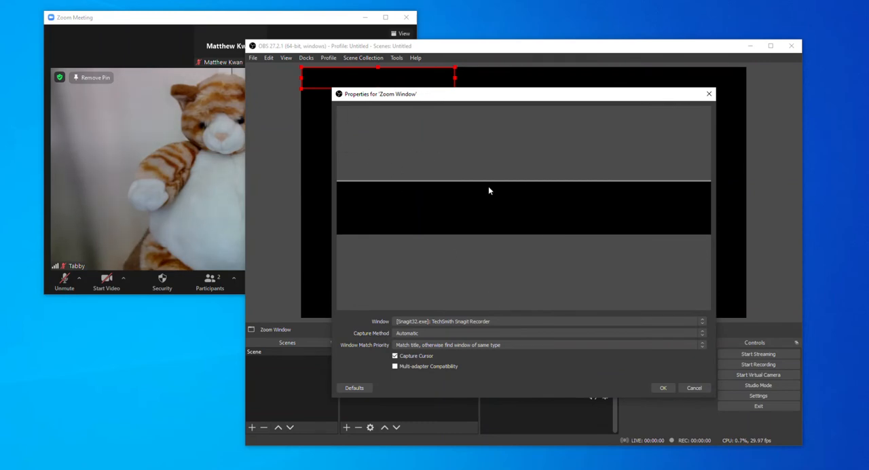
# - Set the source to capture [Zoom.exe]: Zoom Meeting with the Windows 10 (1903 and up) method and cursor capture turned off
pyautogui.click(493, 321)
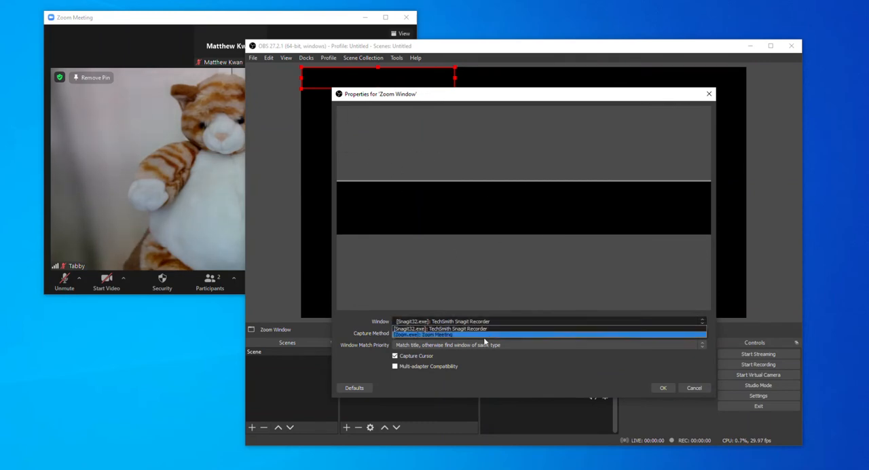
pyautogui.click(456, 335)
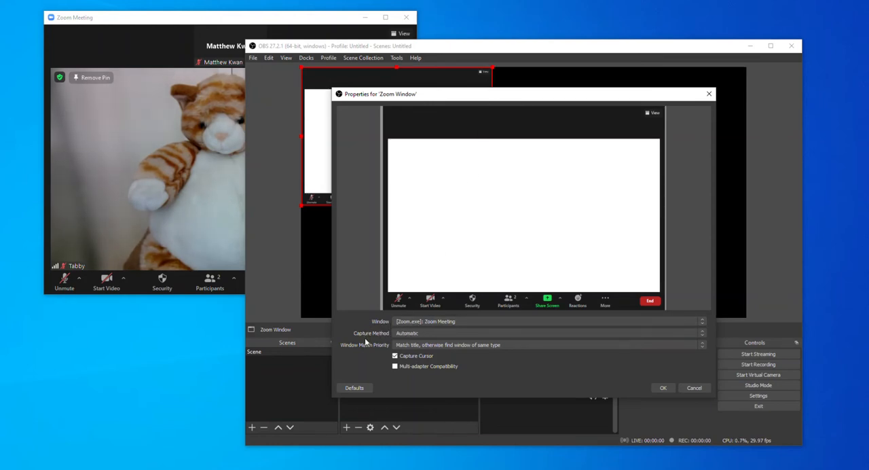
pyautogui.click(414, 332)
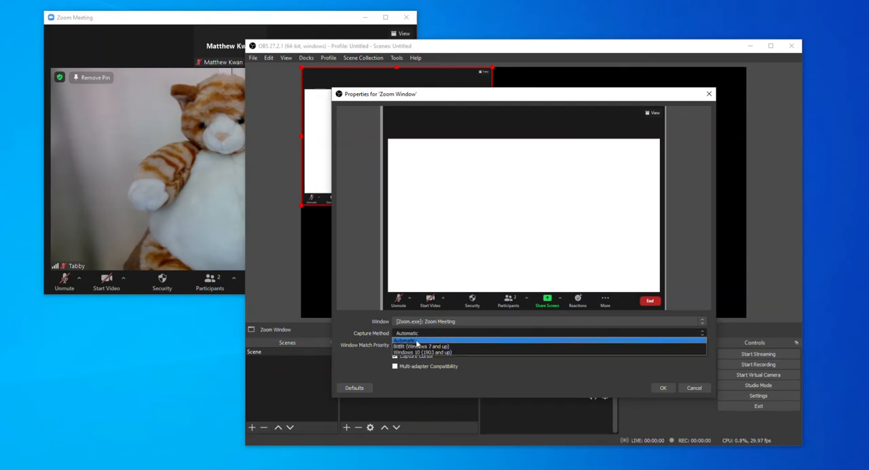
pyautogui.click(461, 353)
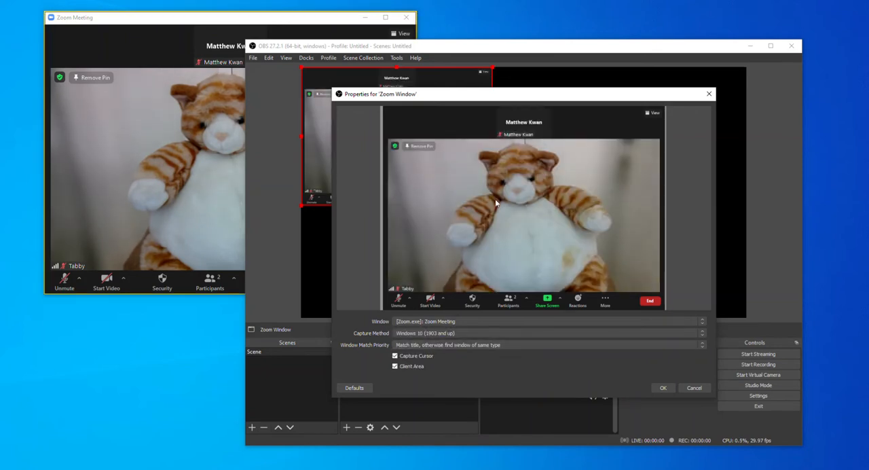
pyautogui.click(448, 332)
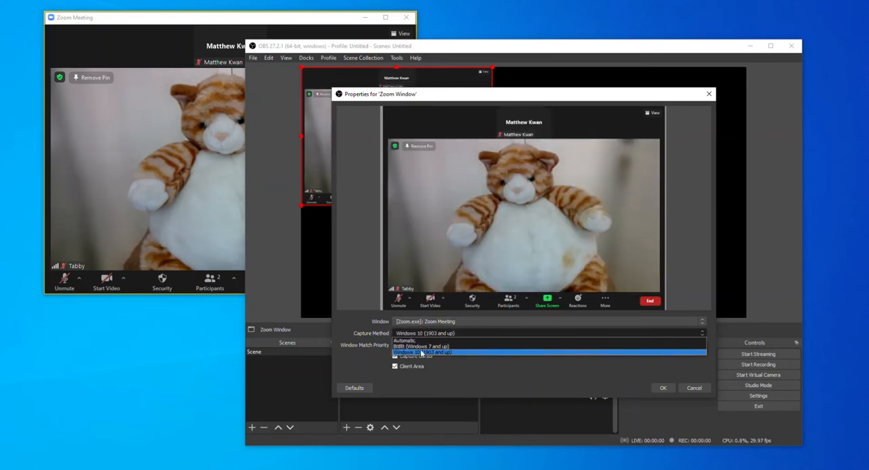
pyautogui.click(457, 350)
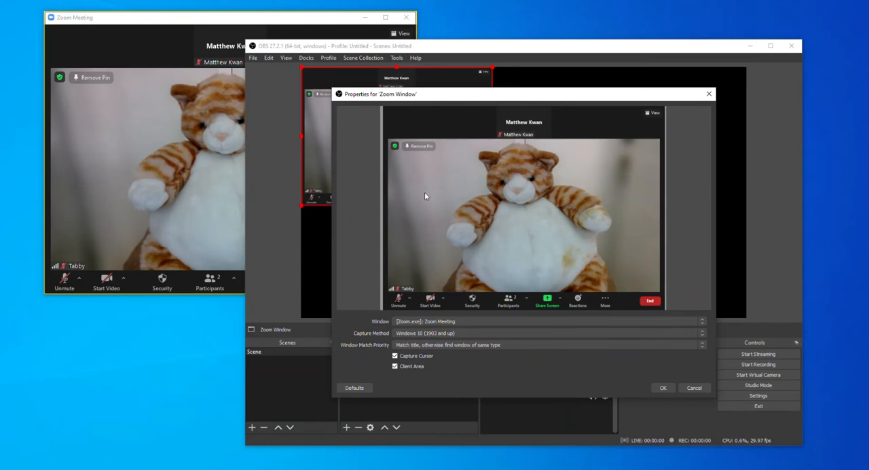
pyautogui.click(396, 356)
pyautogui.click(663, 388)
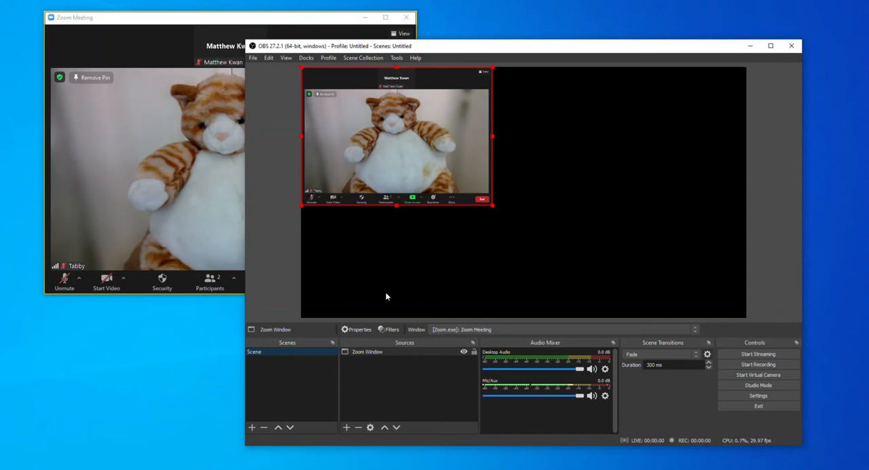
pyautogui.rightClick(389, 353)
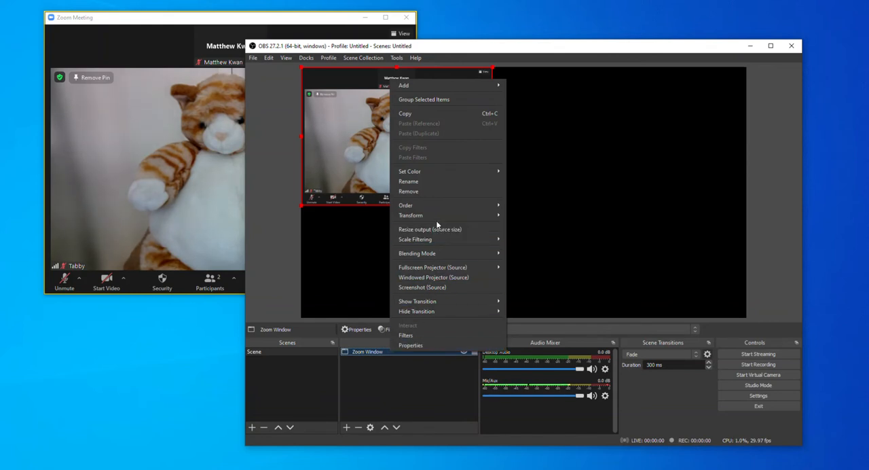
pyautogui.moveTo(436, 215)
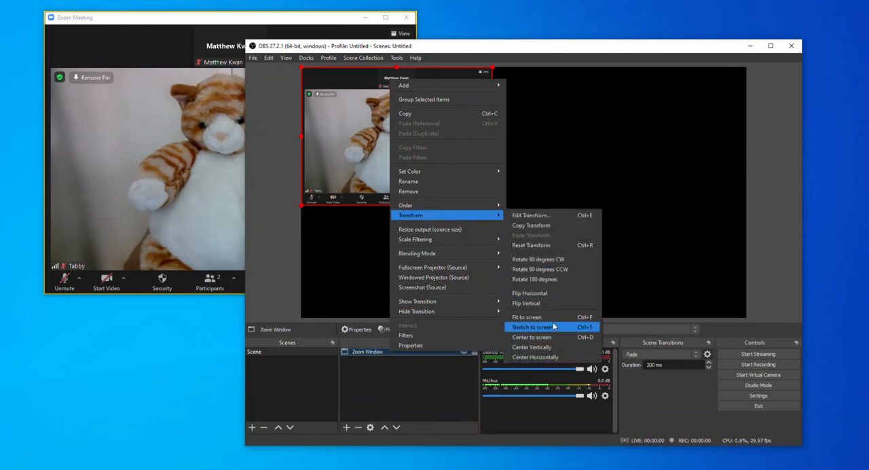
pyautogui.click(434, 392)
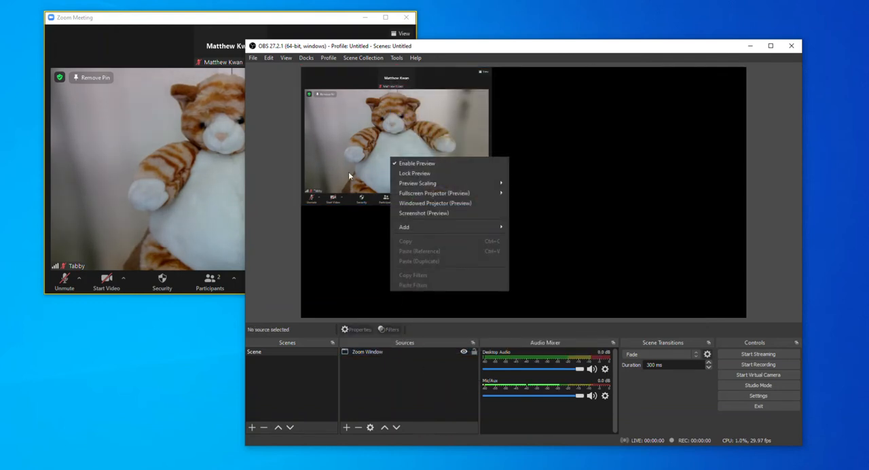
# - Transform the Zoom Window source to fit the screen while keeping its proportions
pyautogui.click(386, 126)
pyautogui.rightClick(385, 125)
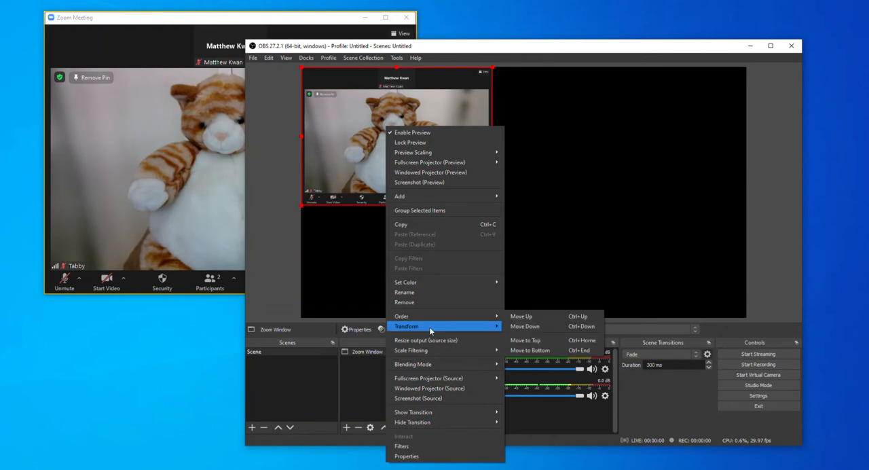
pyautogui.moveTo(429, 327)
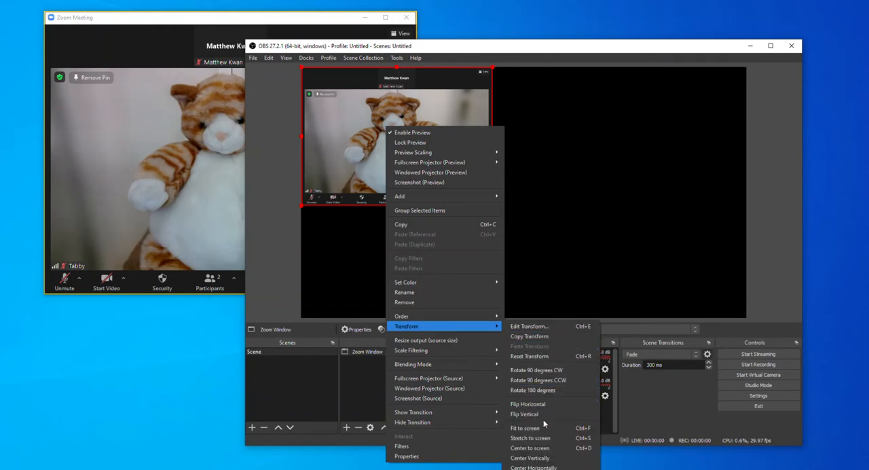
pyautogui.click(546, 438)
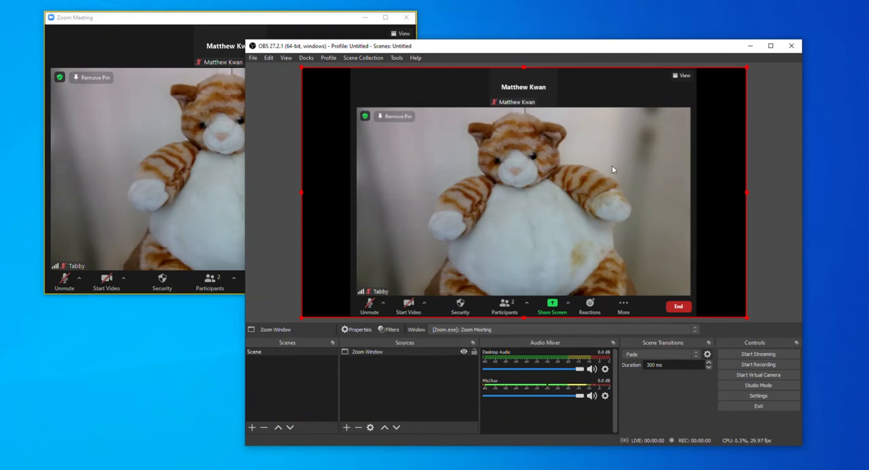
# - Move the OBS and Zoom Meeting windows further apart on the desktop, leaving OBS unmaximised
pyautogui.moveTo(533, 49); pyautogui.dragTo(606, 24)
pyautogui.moveTo(291, 12); pyautogui.dragTo(293, 30)
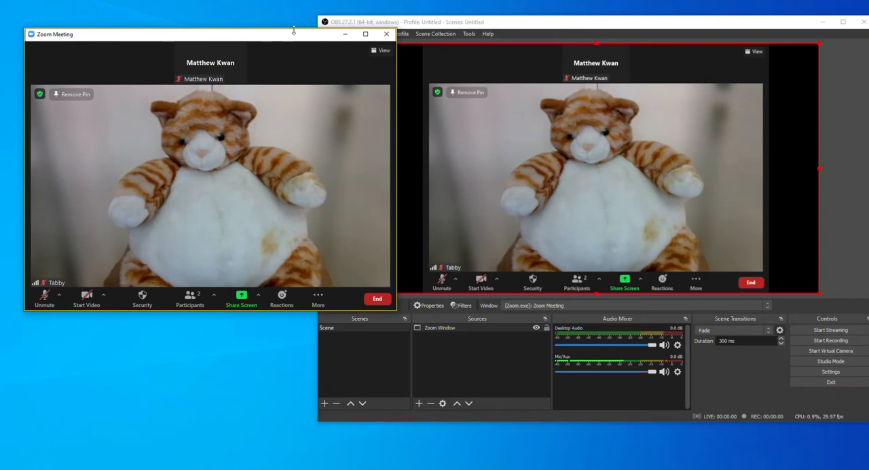
pyautogui.doubleClick(544, 25)
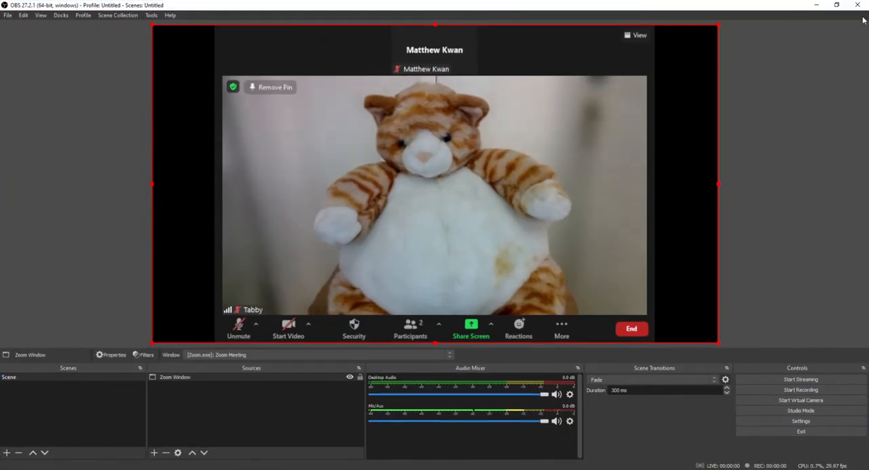
pyautogui.click(837, 6)
# - Stretch the Zoom Window source to fill the whole screen canvas
pyautogui.rightClick(525, 107)
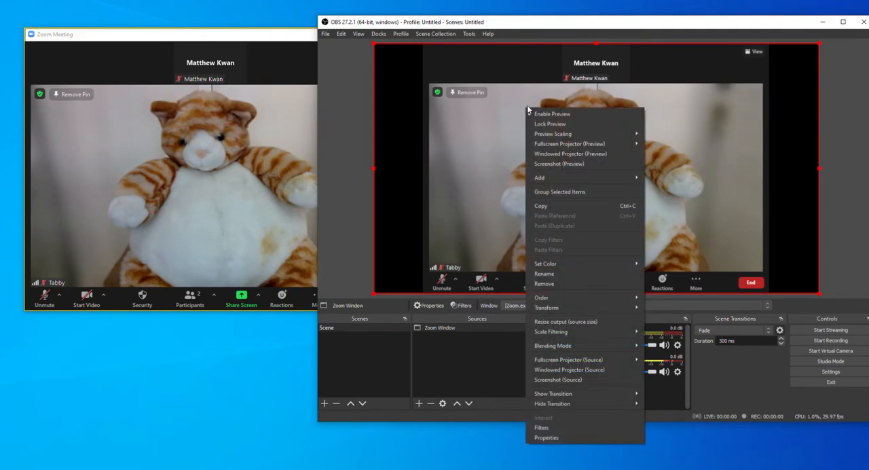
pyautogui.moveTo(604, 307)
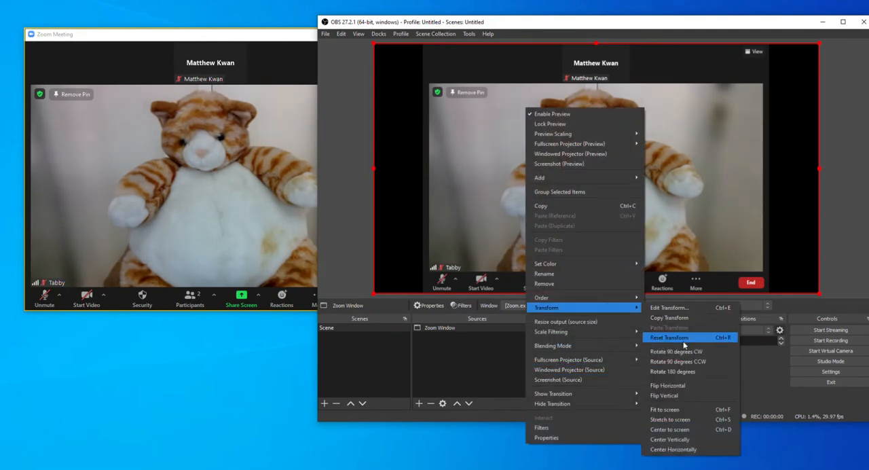
pyautogui.click(692, 424)
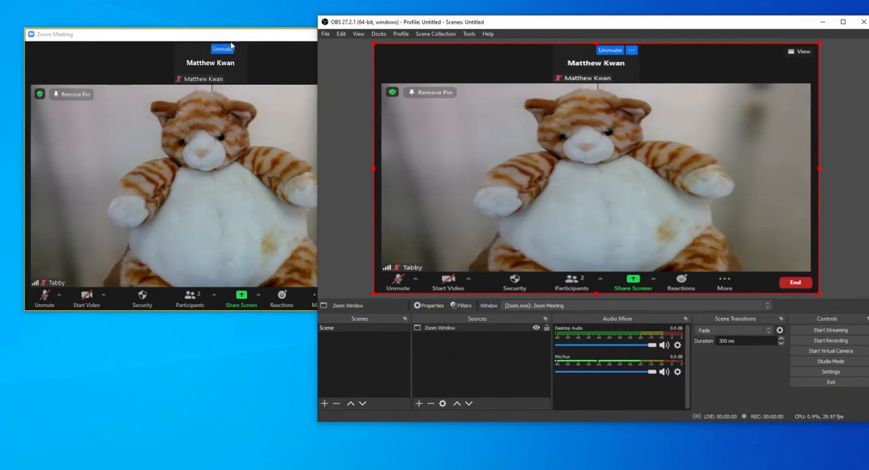
# - Replace the stretched transform of the Zoom Window source with Fit to screen
pyautogui.rightClick(555, 110)
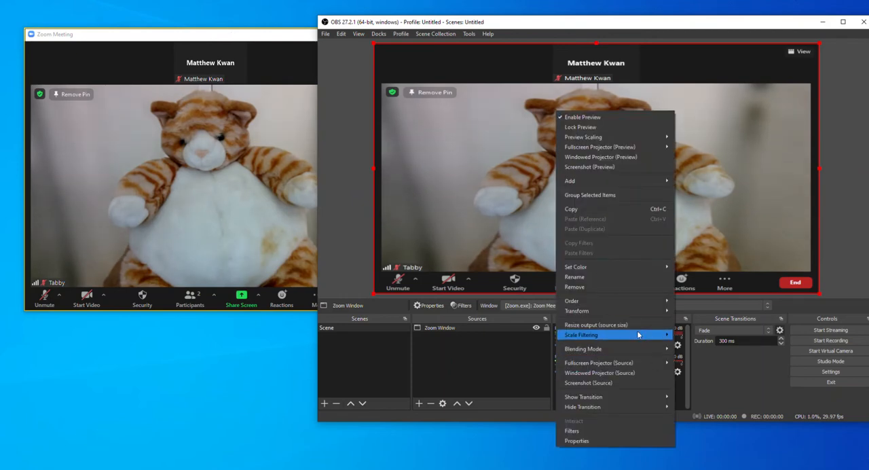
pyautogui.moveTo(644, 311)
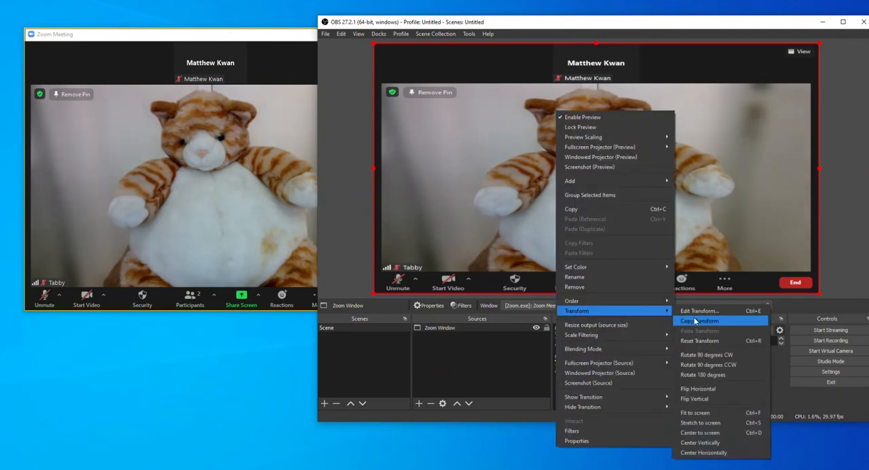
pyautogui.click(717, 413)
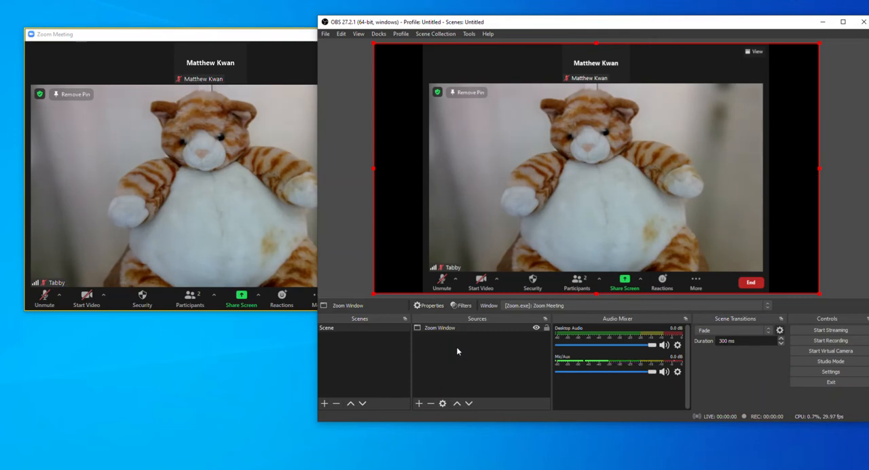
# - Hide and lock the Zoom Window source, keeping OBS as the active window
pyautogui.click(536, 328)
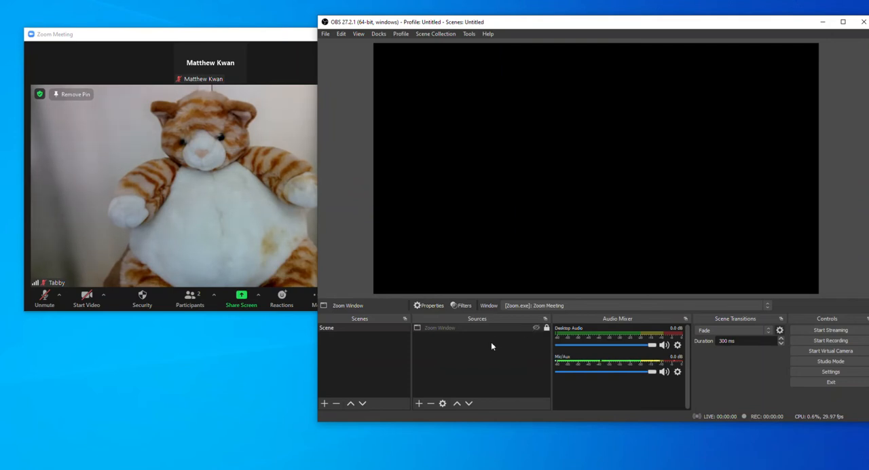
pyautogui.click(225, 34)
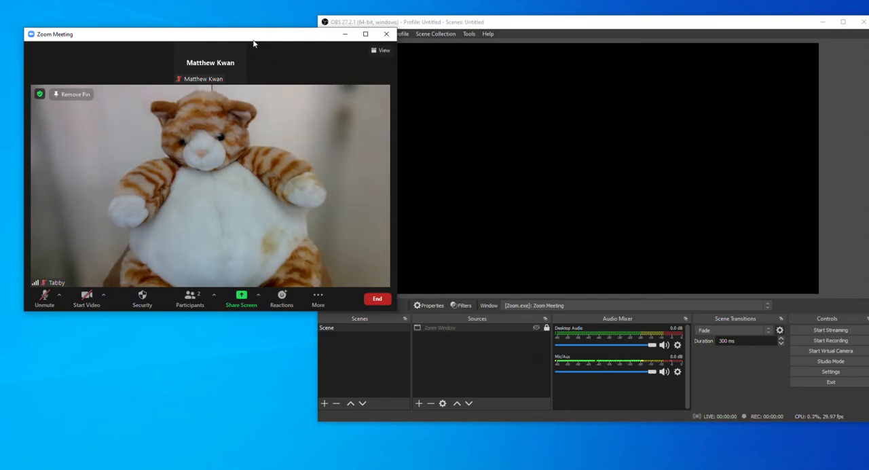
pyautogui.click(487, 23)
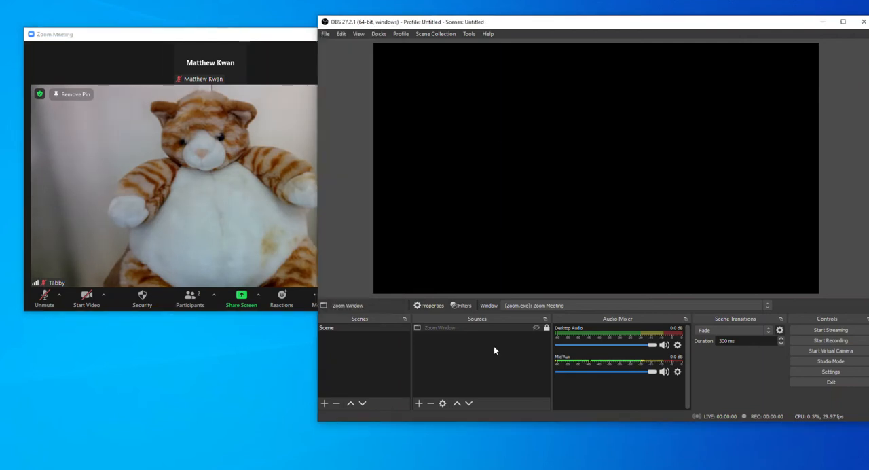
# - Add a new Window Capture source named "Zoom Window Stretched" to the scene
pyautogui.click(419, 403)
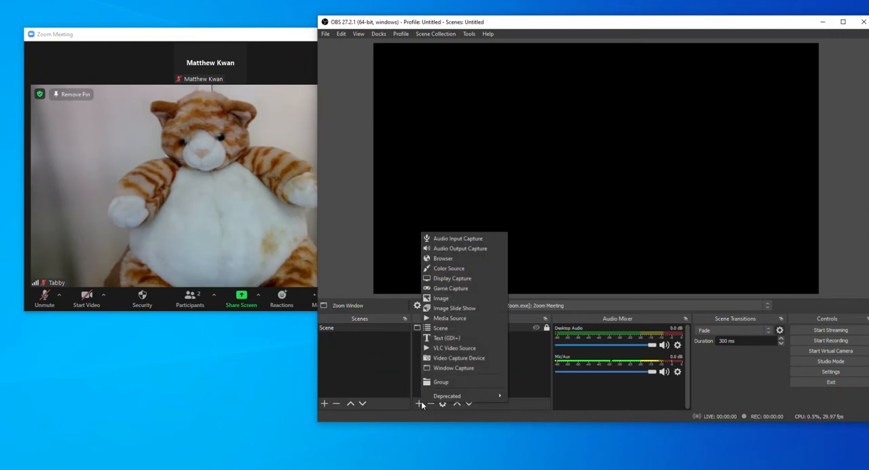
pyautogui.click(445, 368)
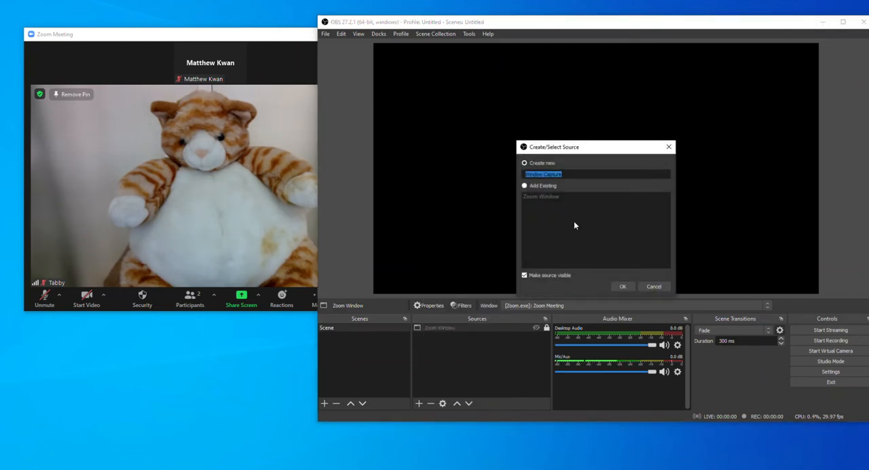
pyautogui.write('Zoom Window Stretched')
pyautogui.click(623, 286)
# - Set the new source to capture [Zoom.exe]: Zoom Meeting with the Windows 10 (1903 and up) method and without the cursor
pyautogui.click(537, 297)
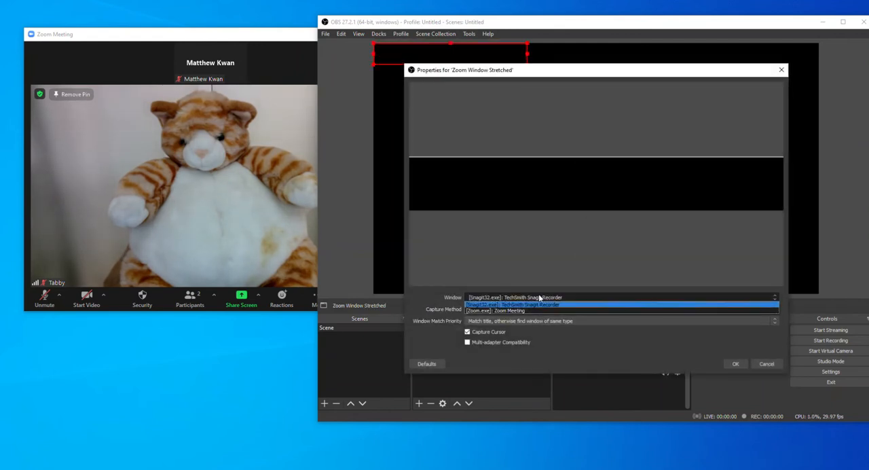
pyautogui.click(521, 312)
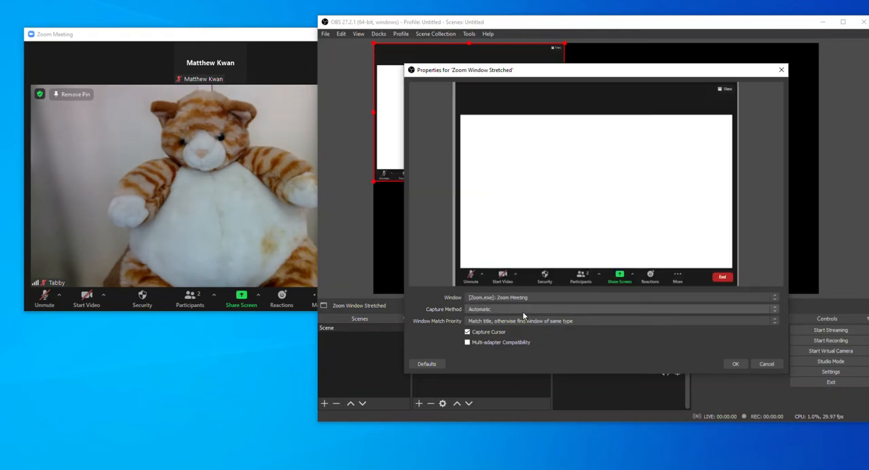
pyautogui.click(511, 309)
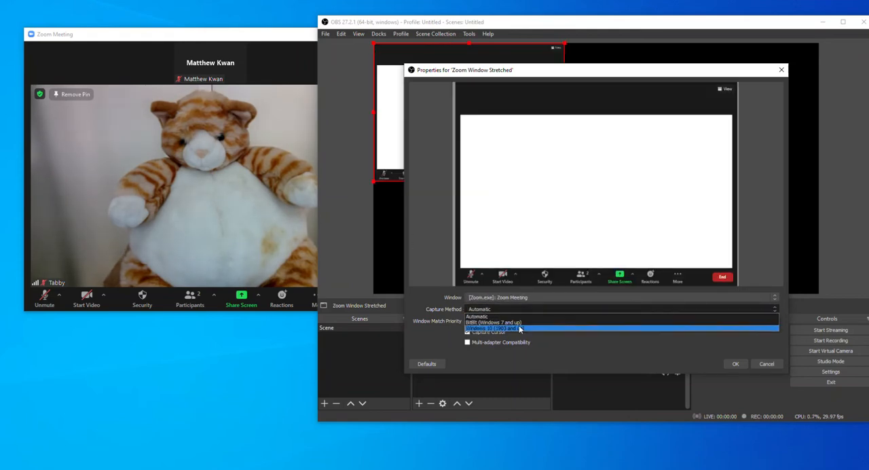
pyautogui.click(518, 328)
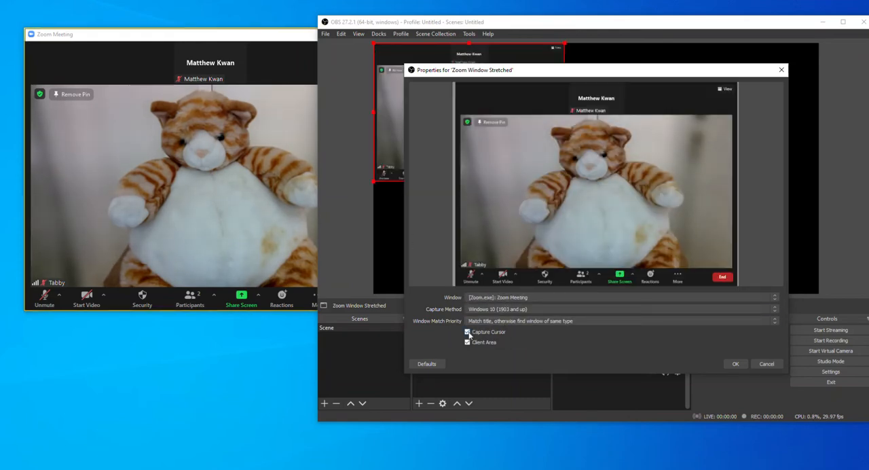
pyautogui.click(735, 364)
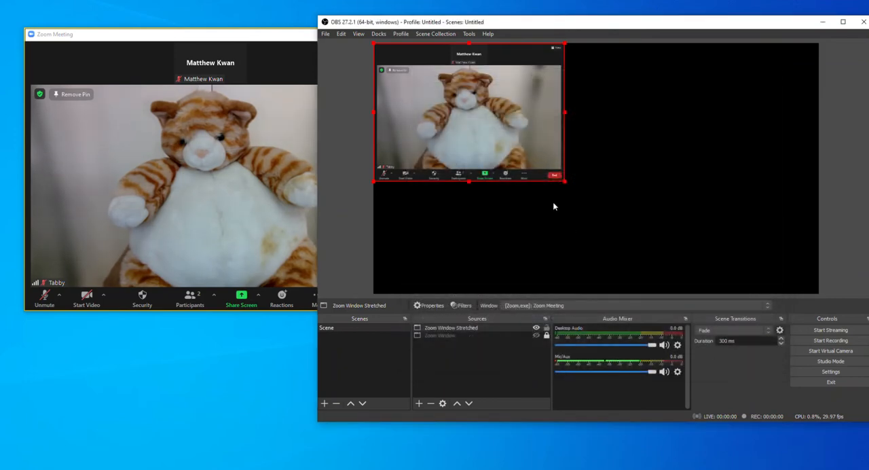
# - Transform the Zoom Window Stretched source with Fit to screen
pyautogui.rightClick(489, 118)
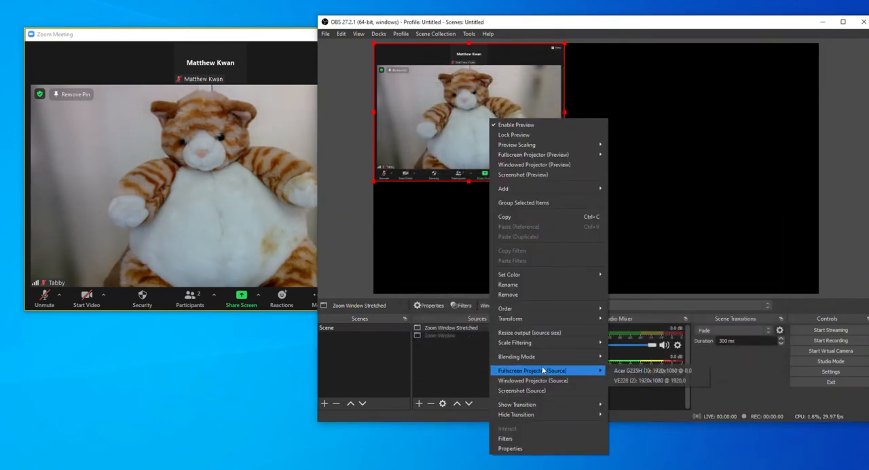
pyautogui.moveTo(536, 318)
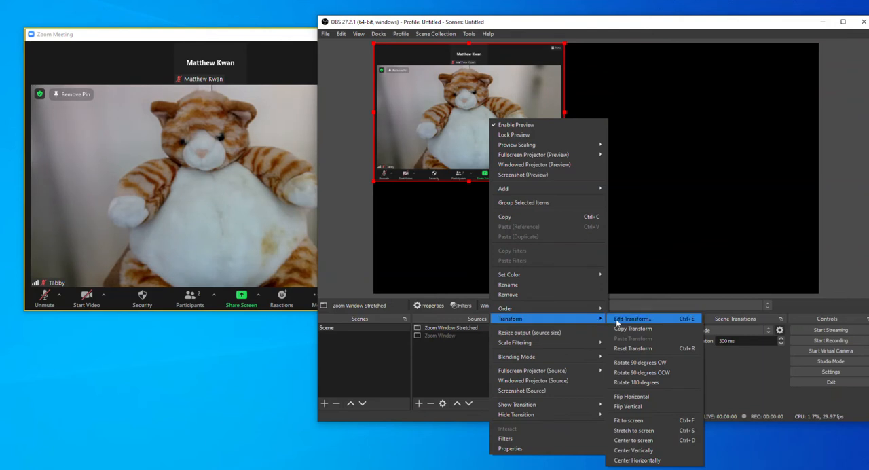
pyautogui.click(647, 424)
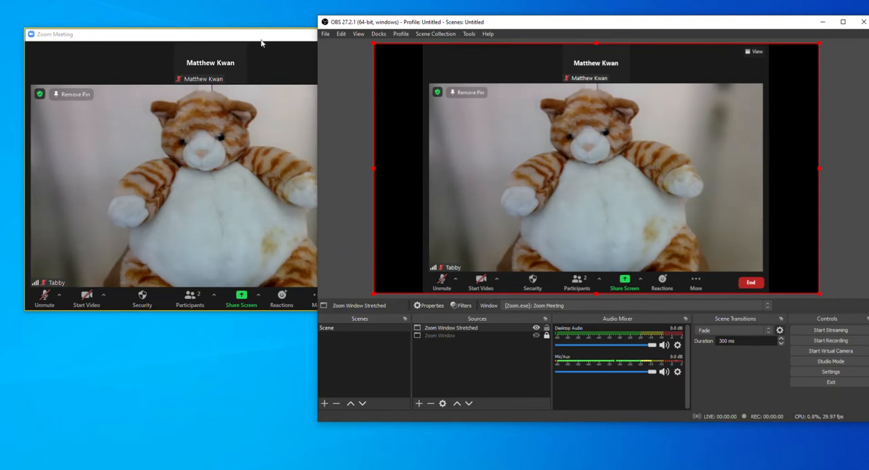
# - Shrink the Zoom Meeting window, mainly in height, to give it a wider shape
pyautogui.click(255, 38)
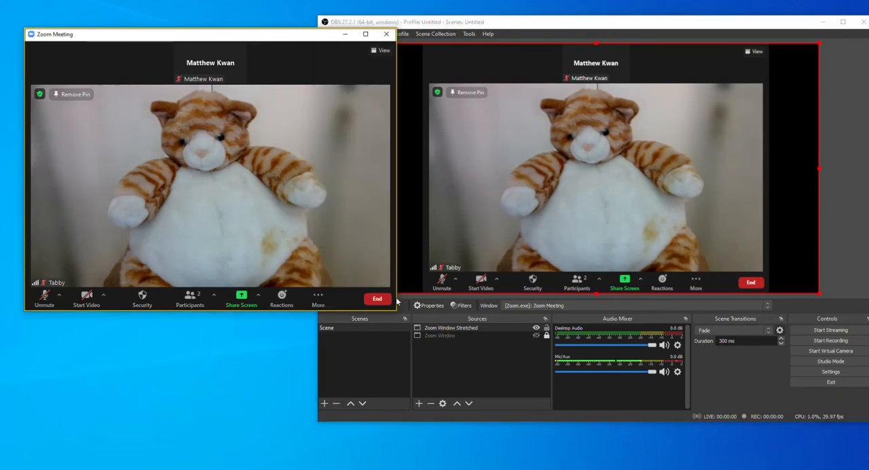
pyautogui.moveTo(397, 312); pyautogui.dragTo(379, 227)
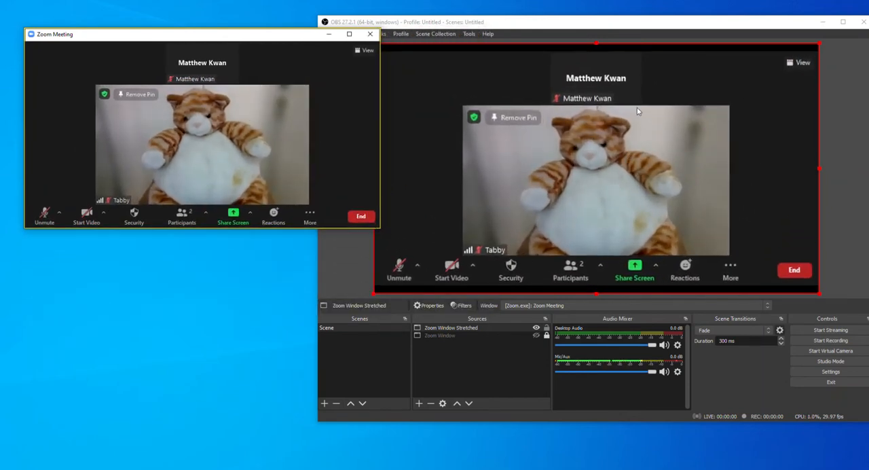
# - Maximise the Zoom Meeting window and switch the meeting to the Fullscreen view
pyautogui.click(349, 34)
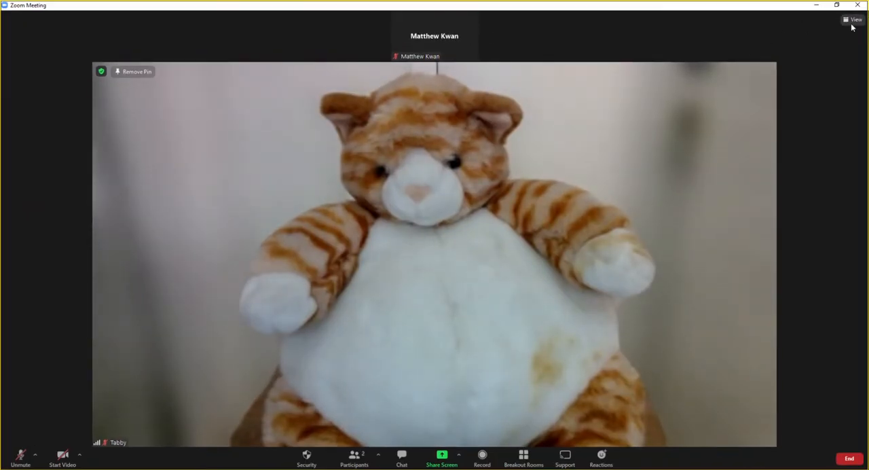
pyautogui.click(852, 26)
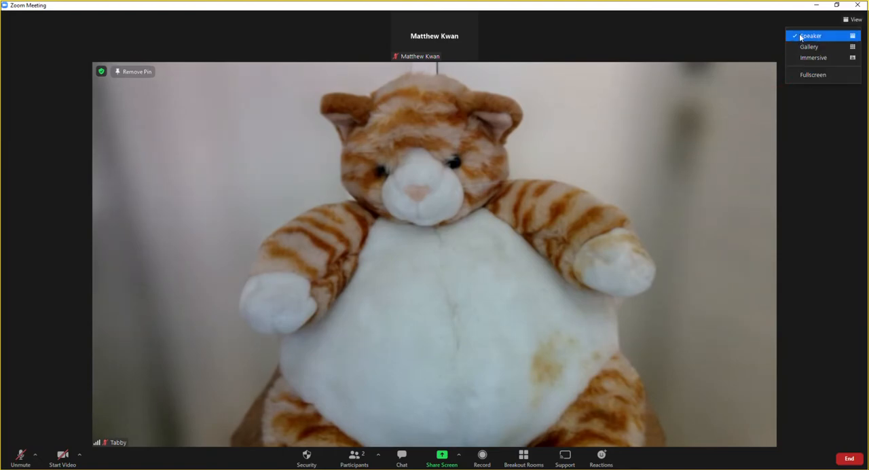
pyautogui.click(814, 76)
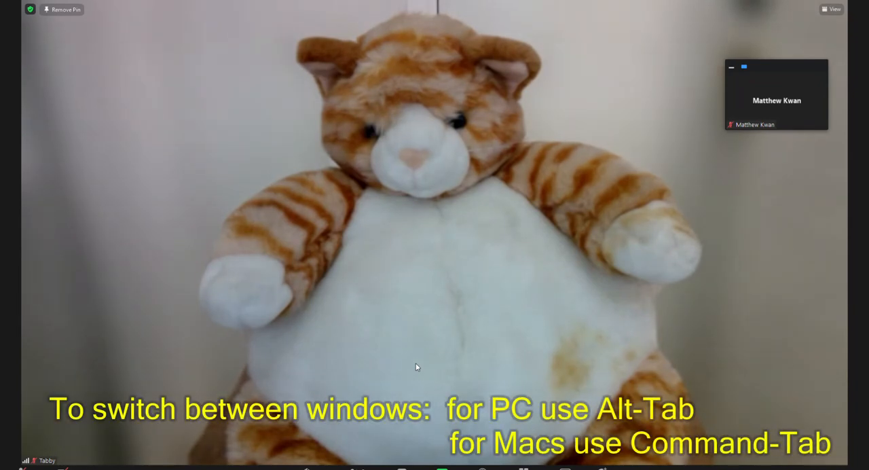
# - Switch to OBS and shift its window so that it sits entirely on the screen over the fullscreen meeting
pyautogui.hotkey('alt', 'Tab')
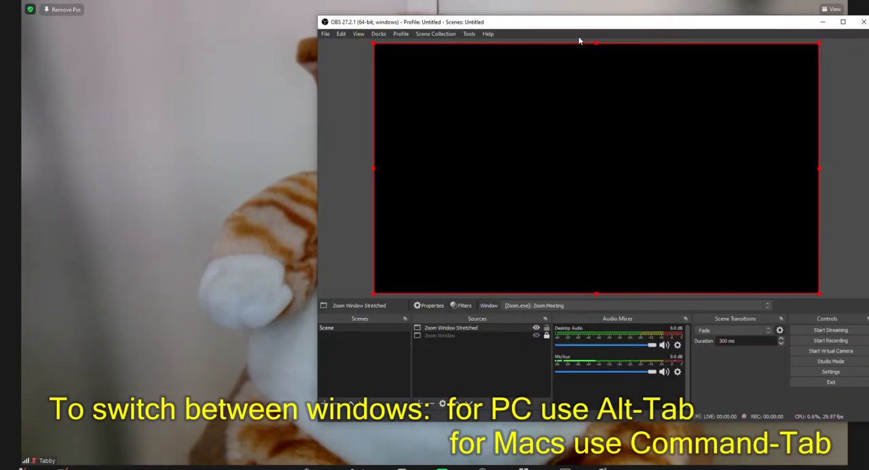
pyautogui.moveTo(577, 26); pyautogui.dragTo(544, 27)
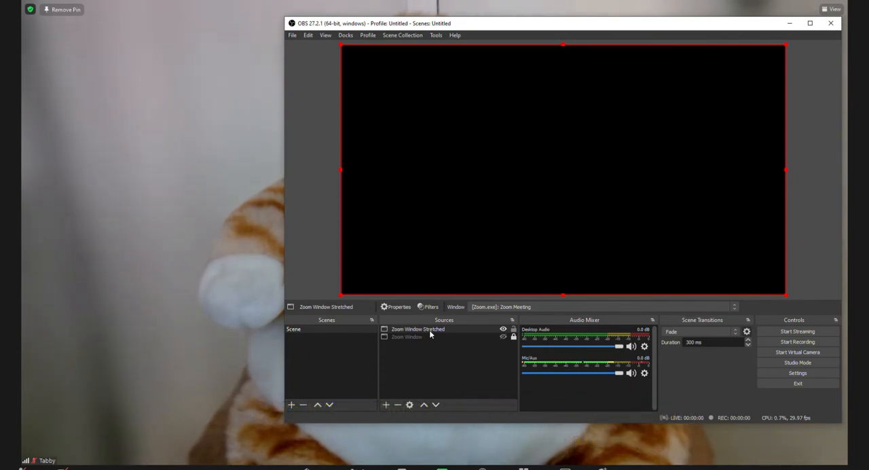
# - Refresh the Zoom Window Stretched capture by switching its Capture Method to Automatic and back to Windows 10 (1903 and up)
pyautogui.rightClick(448, 329)
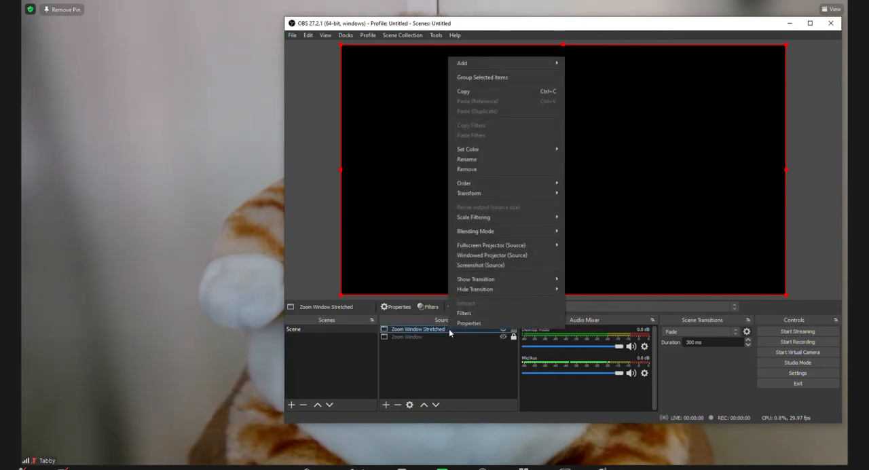
pyautogui.click(465, 323)
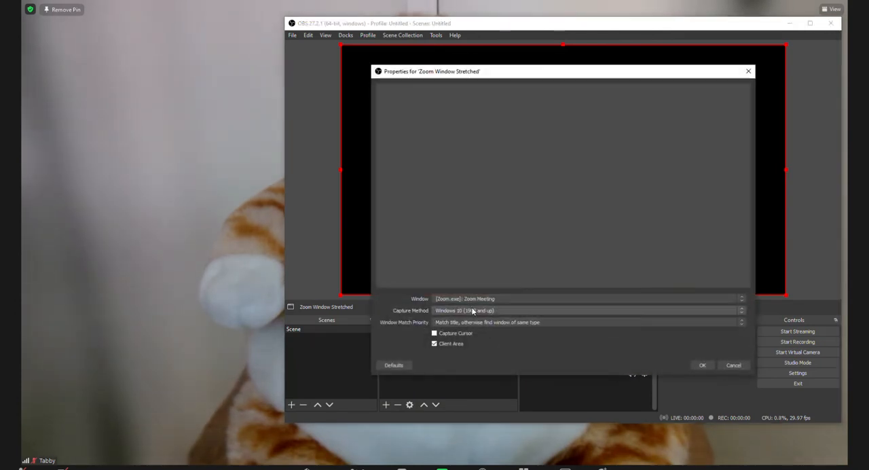
pyautogui.click(490, 313)
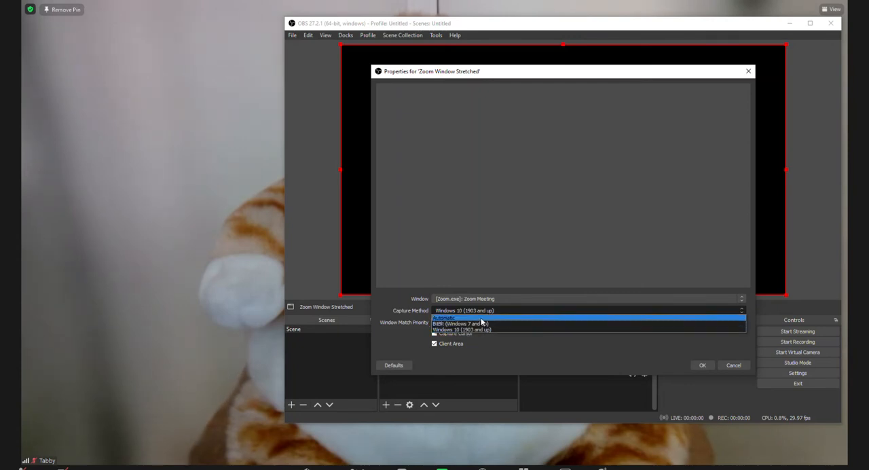
pyautogui.click(482, 317)
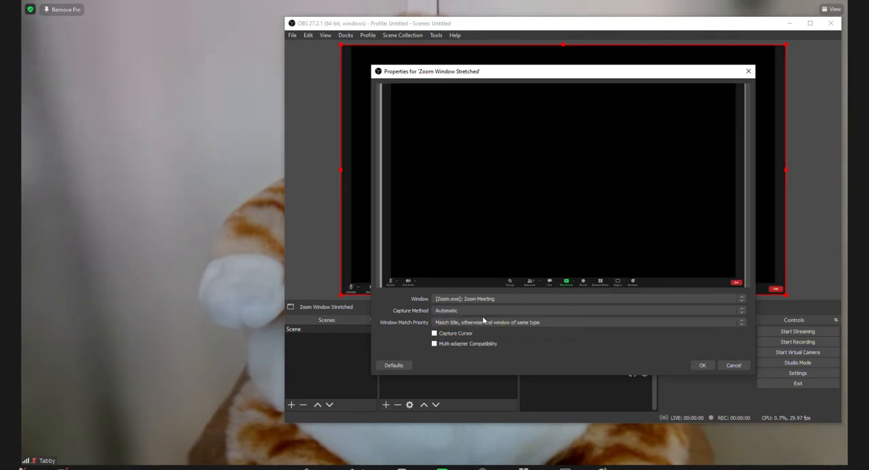
pyautogui.click(473, 311)
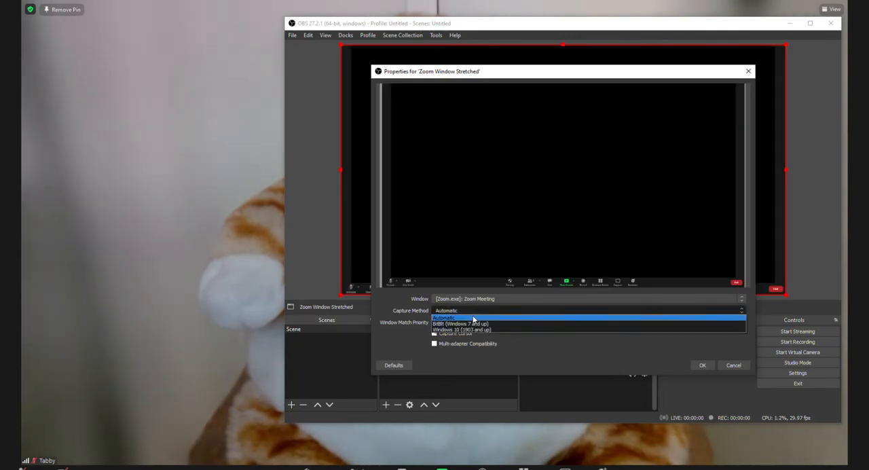
pyautogui.click(473, 332)
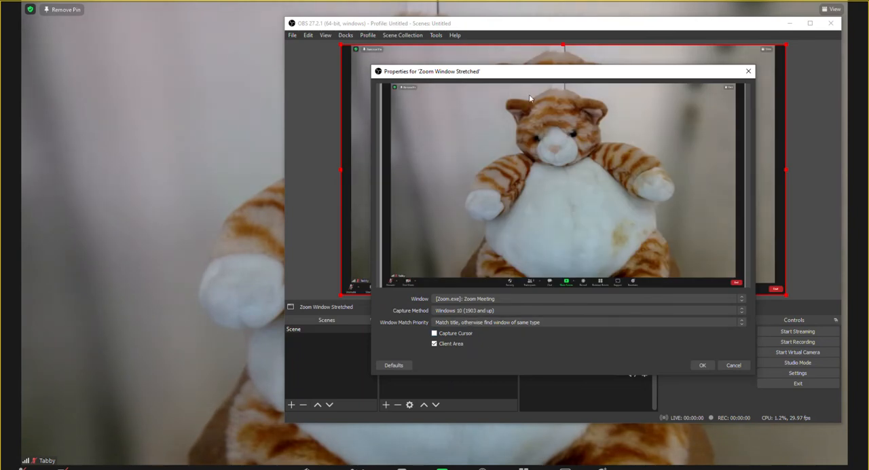
pyautogui.click(701, 365)
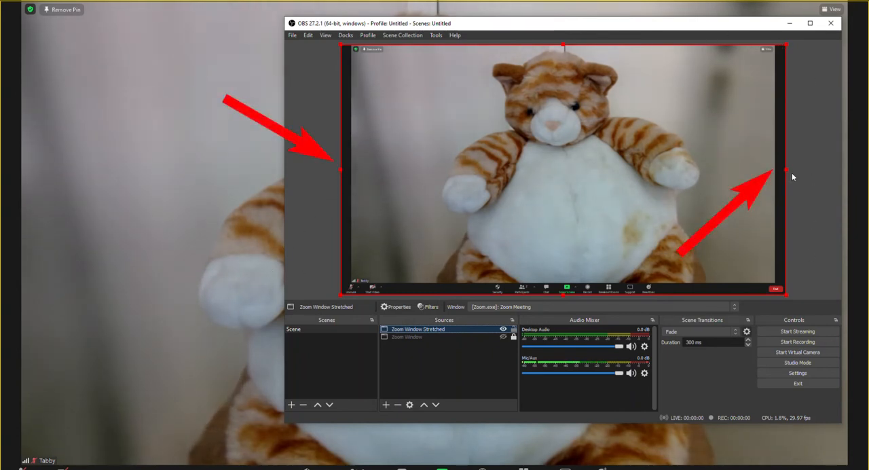
# - Enlarge the Zoom Window Stretched bounding box beyond the left, right and bottom edges of the canvas
pyautogui.click(340, 171)
pyautogui.moveTo(339, 171); pyautogui.dragTo(319, 168)
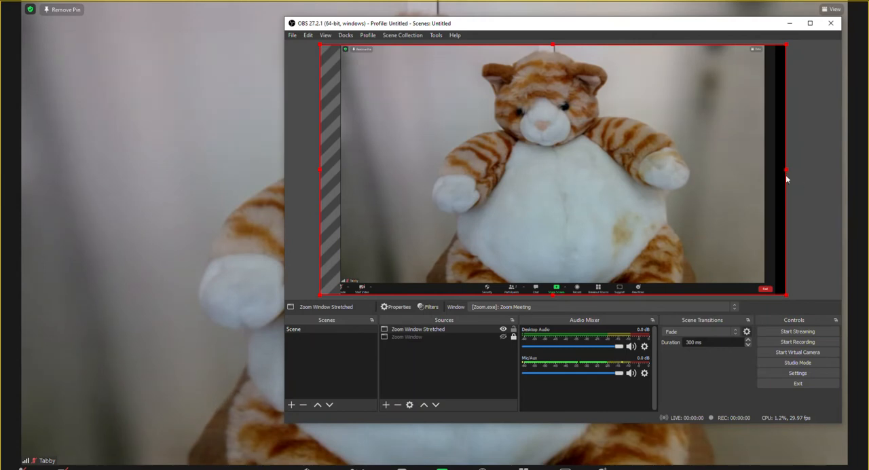
pyautogui.moveTo(788, 170); pyautogui.dragTo(825, 170)
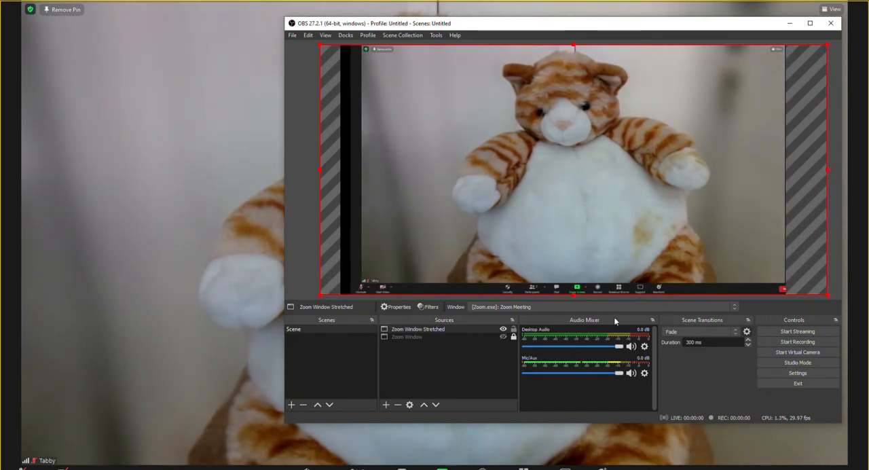
pyautogui.moveTo(572, 295); pyautogui.dragTo(578, 312)
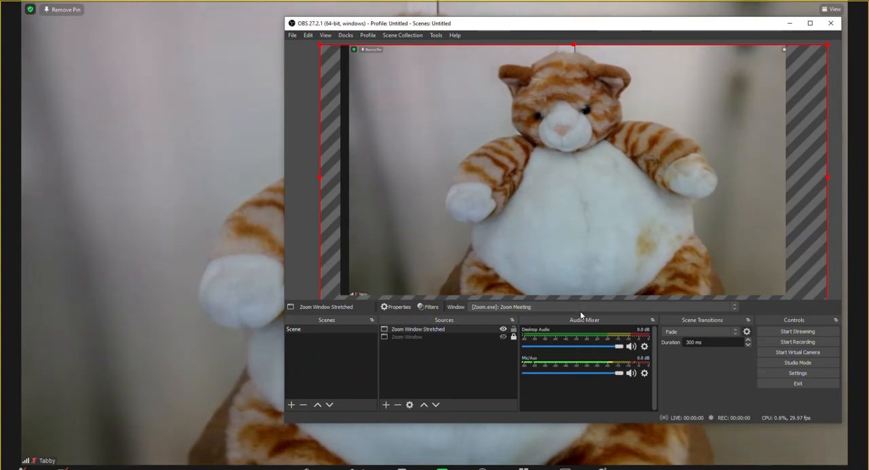
# - Replace the enlarged bounding box of the Zoom Window Stretched source with Fit to screen
pyautogui.rightClick(527, 146)
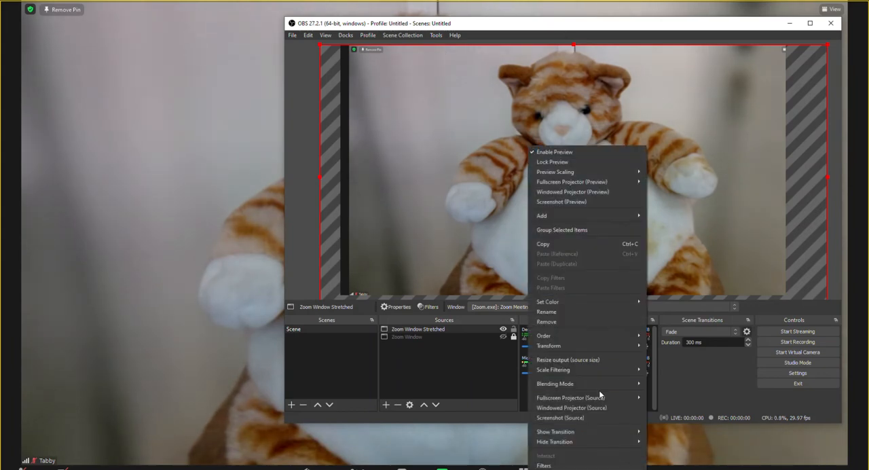
pyautogui.moveTo(590, 344)
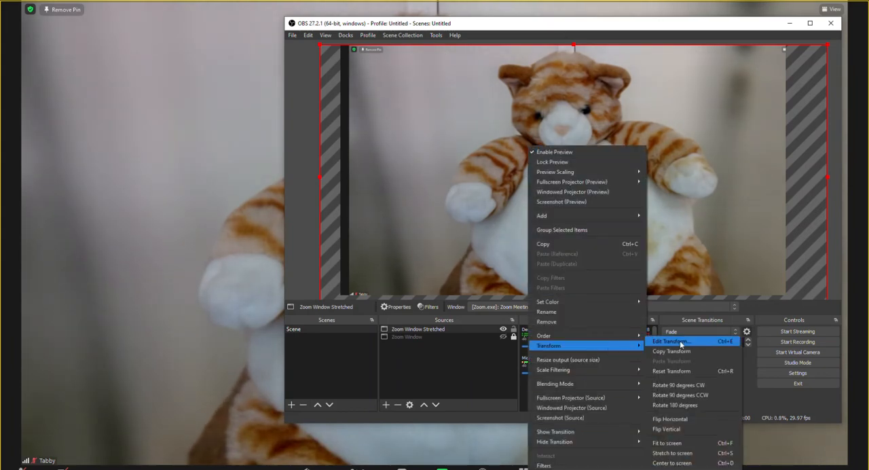
pyautogui.click(667, 443)
# - Open the Edit Transform settings of the Zoom Window Stretched source
pyautogui.rightClick(442, 144)
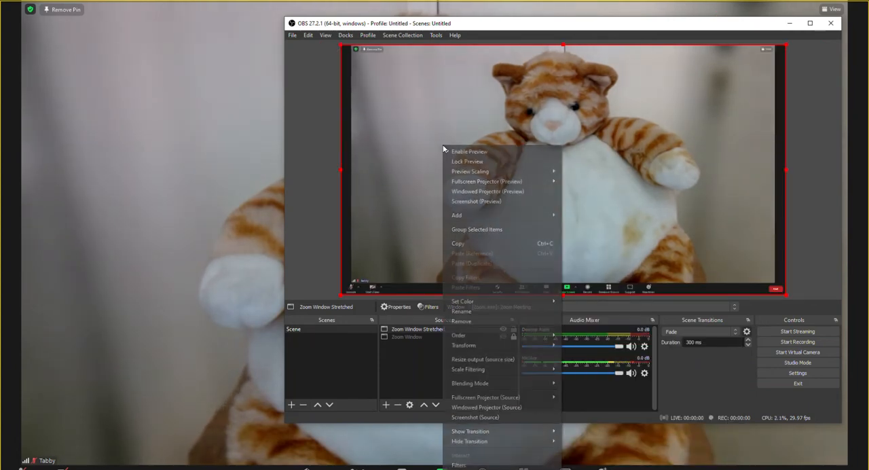
pyautogui.moveTo(488, 342)
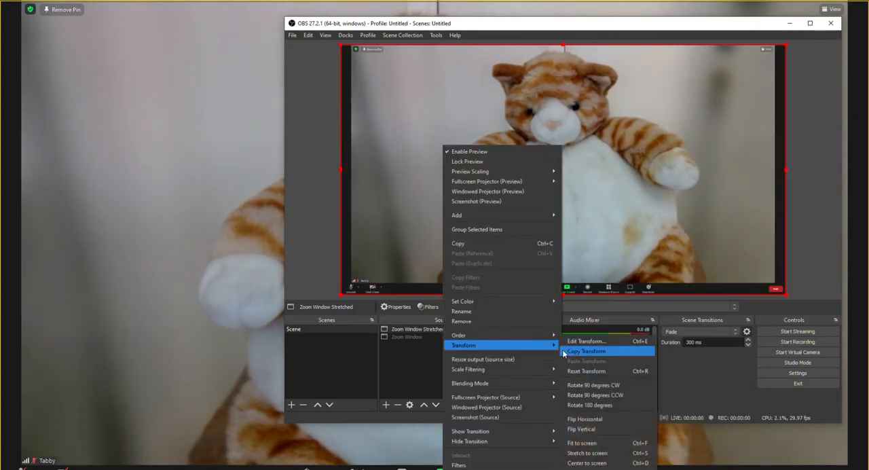
pyautogui.click(580, 345)
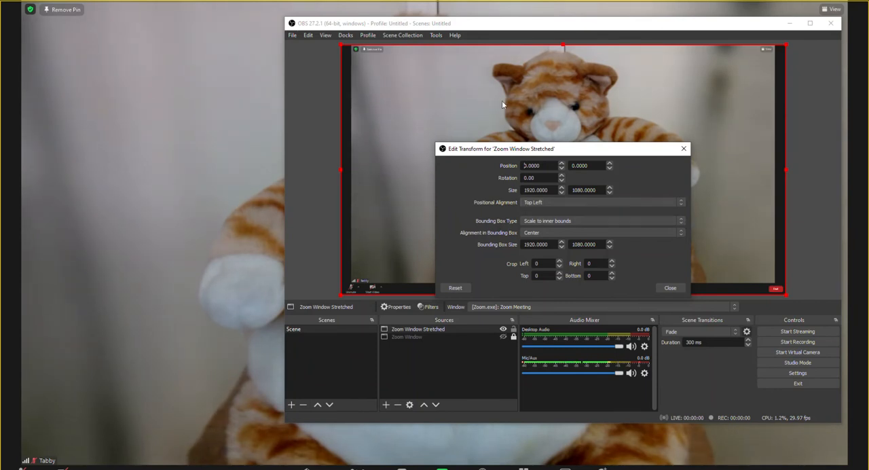
# - Try Center as the positional alignment of Zoom Window Stretched and restore it to Top Left
pyautogui.click(562, 202)
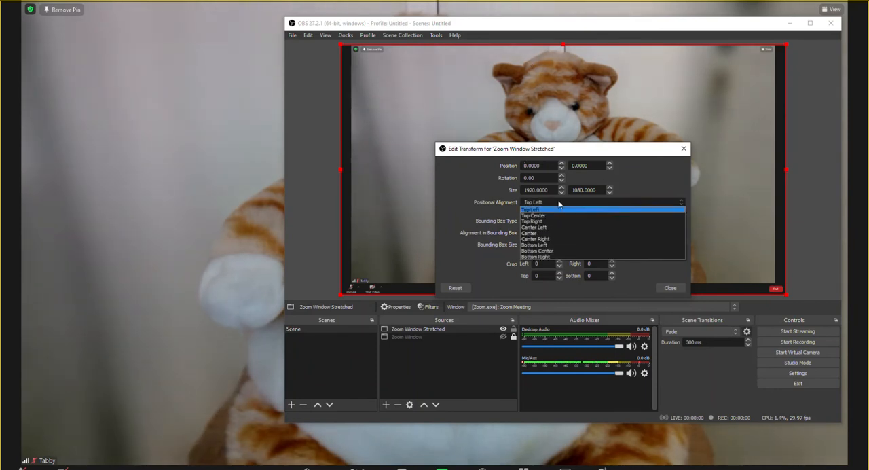
pyautogui.click(555, 233)
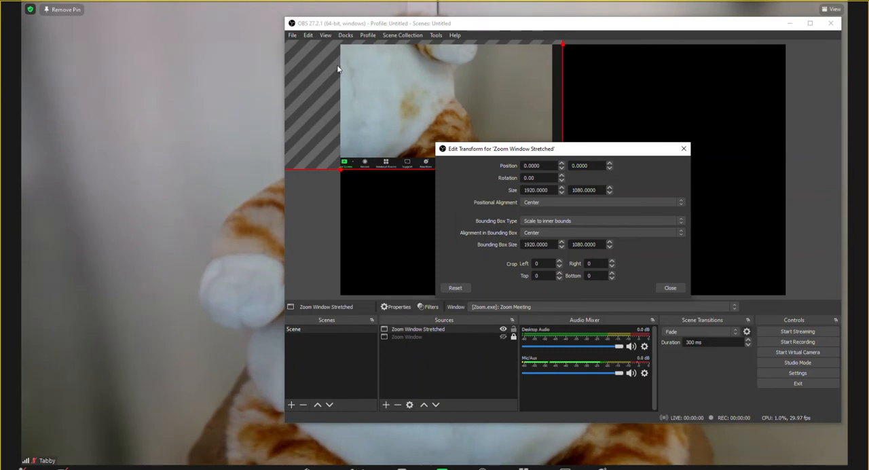
pyautogui.click(541, 203)
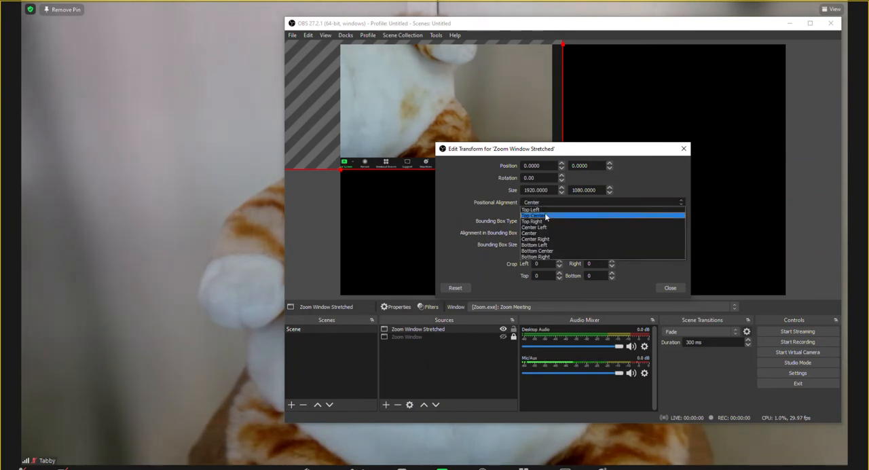
pyautogui.click(545, 210)
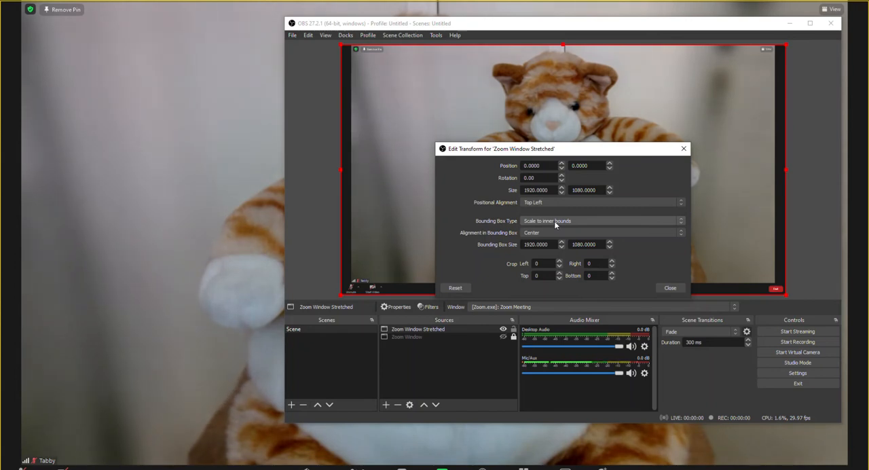
# - Set the bounding box type of Zoom Window Stretched to Stretch to bounds and close the transform settings
pyautogui.click(555, 222)
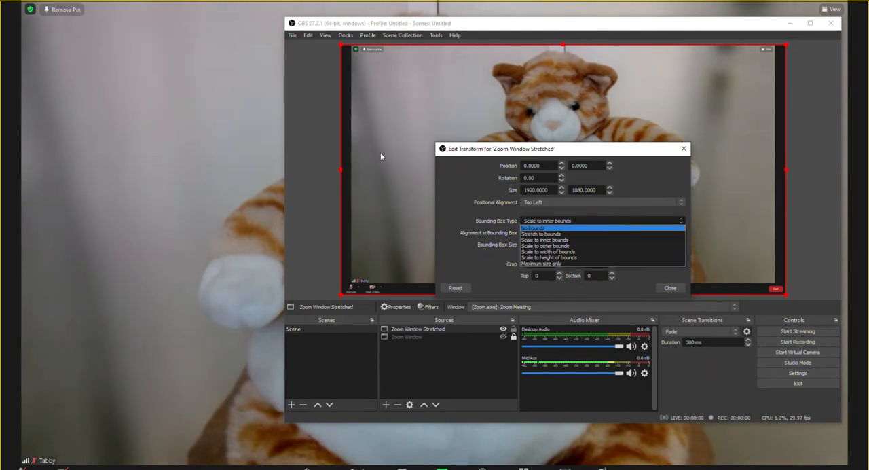
pyautogui.click(566, 234)
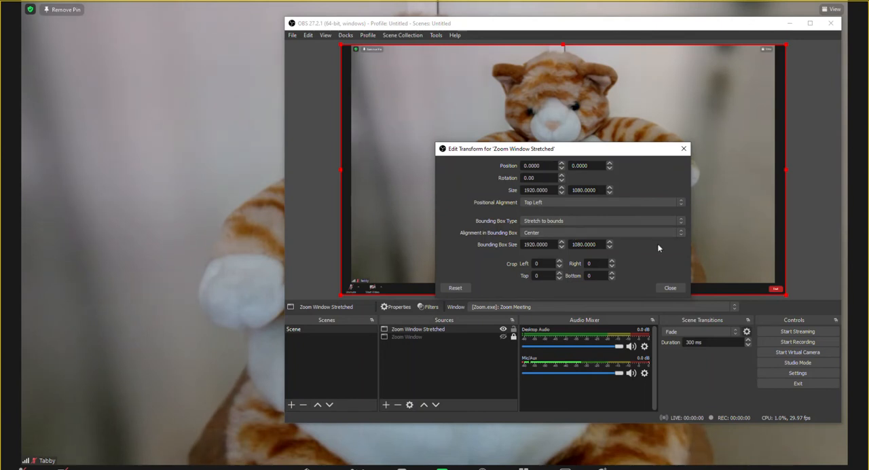
pyautogui.click(669, 288)
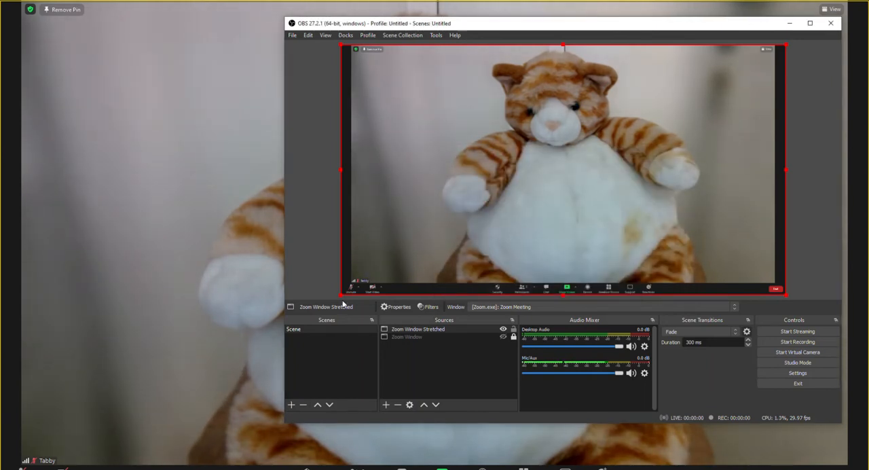
# - Stretch Zoom Window Stretched slightly past the left, bottom and right canvas edges to push out the meeting's margins and toolbar, and lock the source
pyautogui.moveTo(338, 294)
pyautogui.mouseDown()
pyautogui.moveTo(328, 307)
pyautogui.moveTo(343, 306)
pyautogui.moveTo(332, 306)
pyautogui.mouseUp()
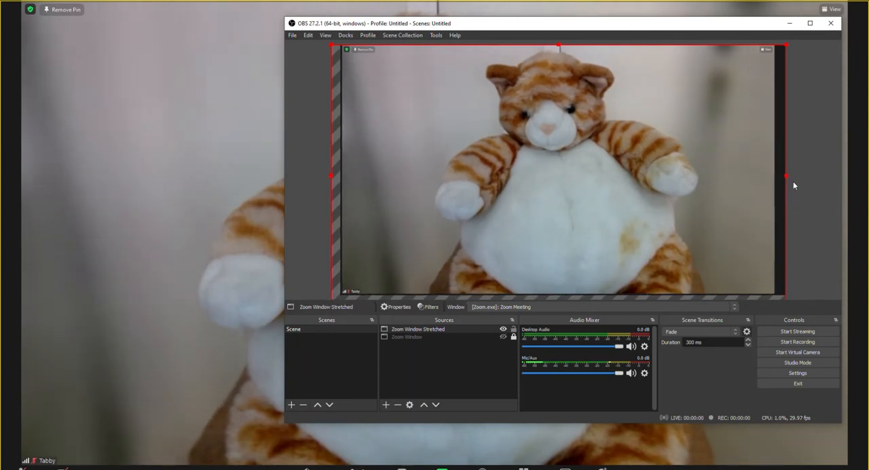
pyautogui.moveTo(785, 176); pyautogui.dragTo(796, 181)
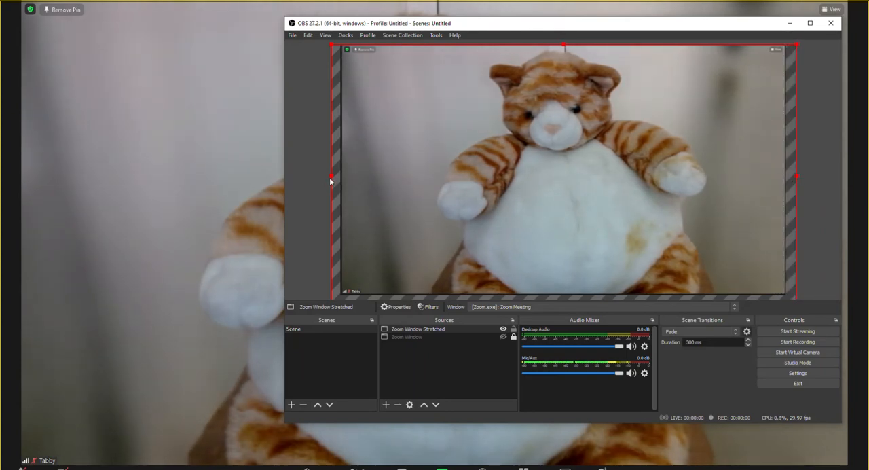
pyautogui.moveTo(331, 176); pyautogui.dragTo(332, 180)
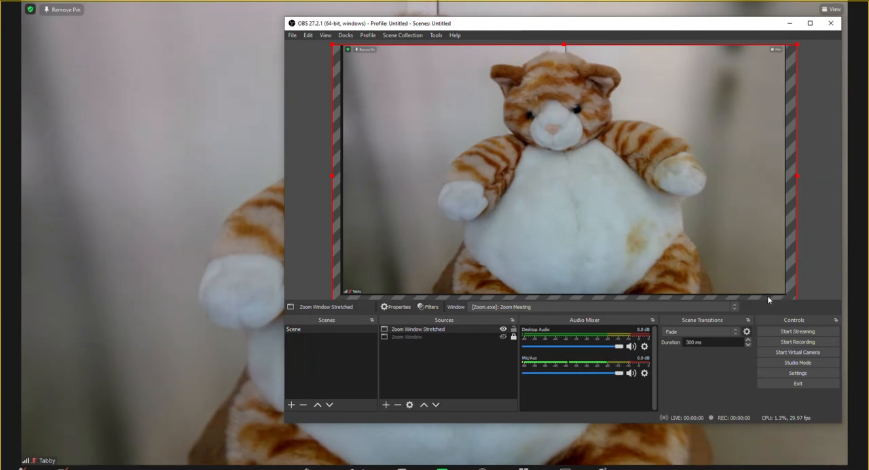
pyautogui.click(513, 330)
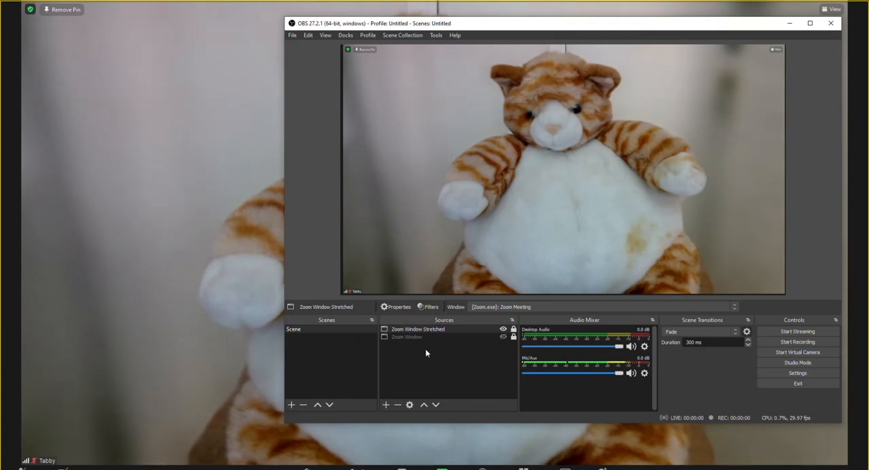
# - Hide the Zoom Window Stretched source and add a new Window Capture source named Zoom Window Crop
pyautogui.click(503, 330)
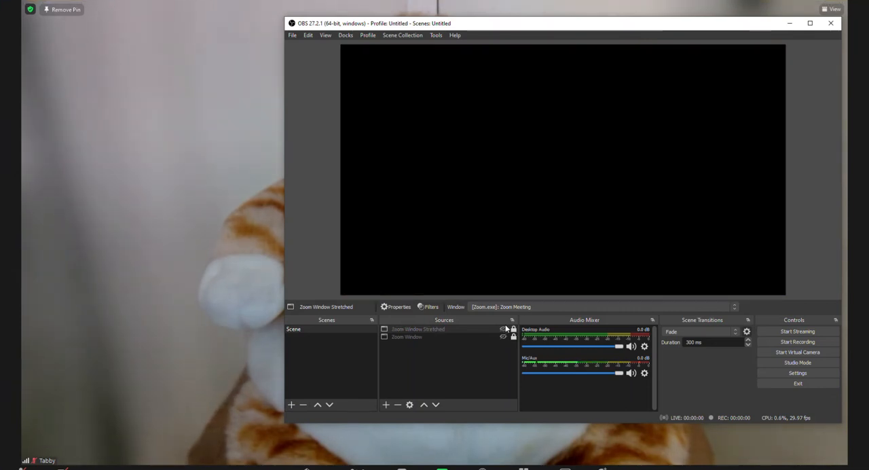
pyautogui.click(386, 404)
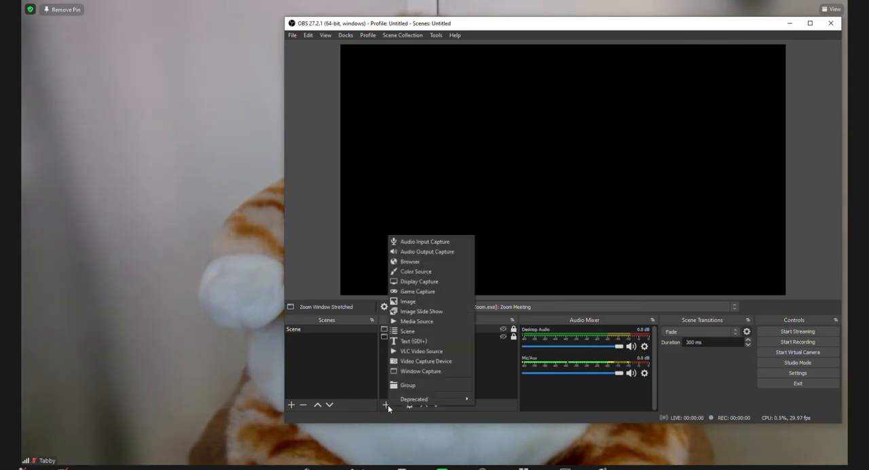
pyautogui.click(412, 372)
pyautogui.write('Zoom C')
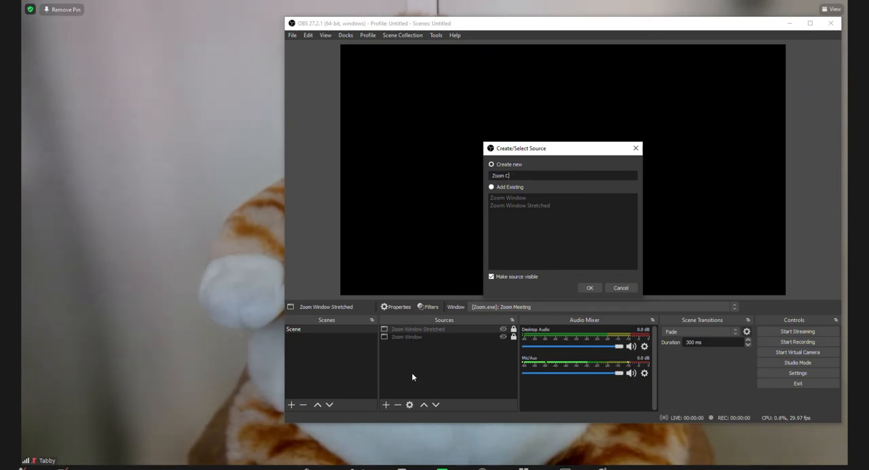
pyautogui.write('Window Cro')
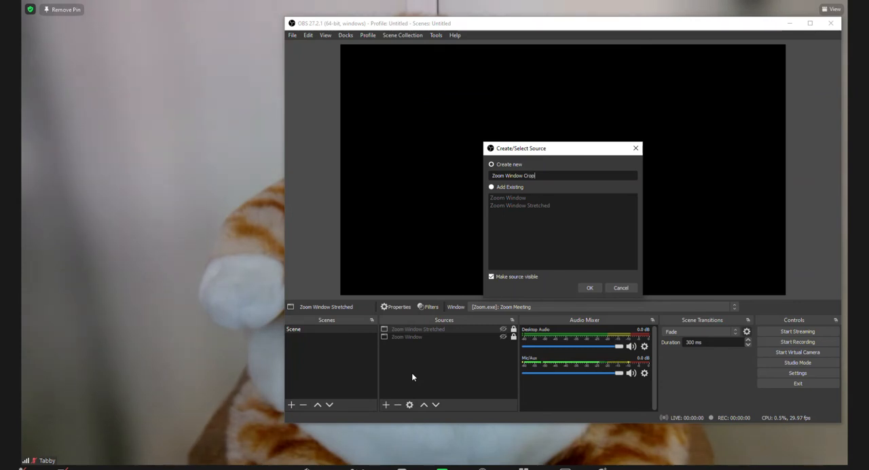
pyautogui.write('p')
pyautogui.click(588, 287)
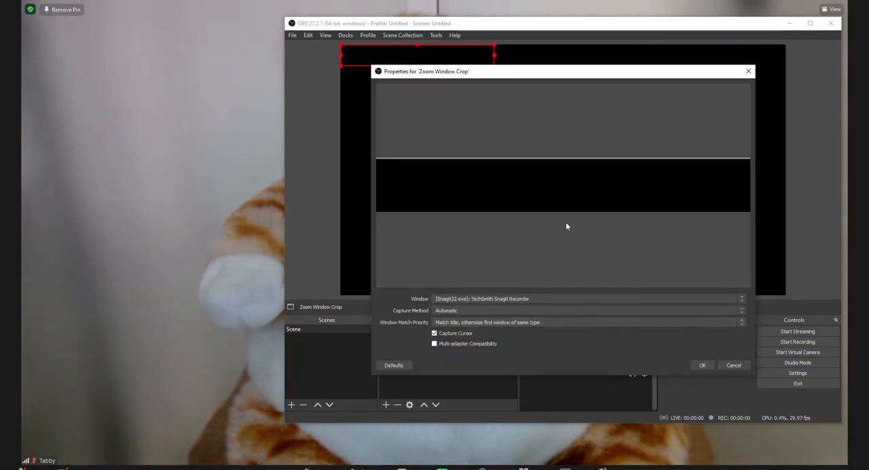
# - Capture the [Zoom.exe]: Zoom Meeting window in Zoom Window Crop with Windows 10 (1903 and up) and Capture Cursor disabled
pyautogui.click(481, 299)
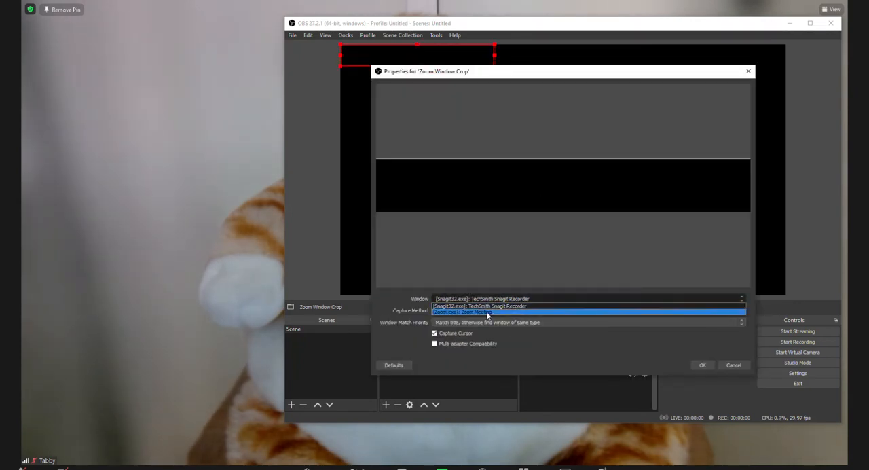
pyautogui.click(486, 311)
pyautogui.click(486, 310)
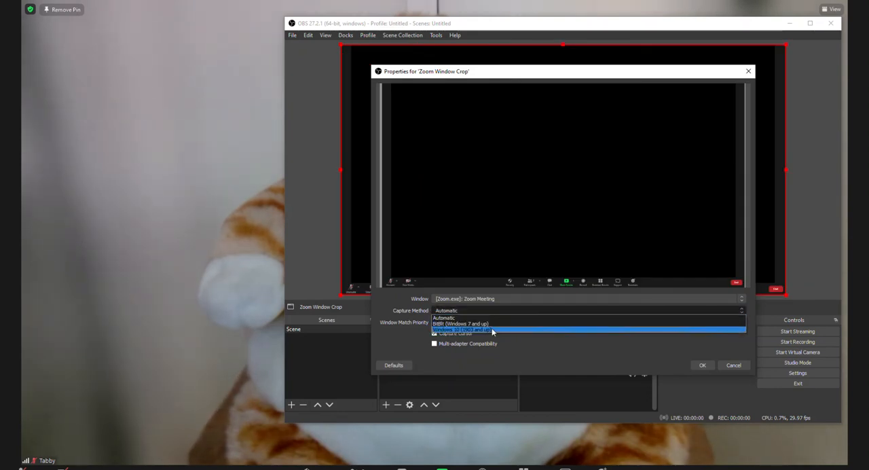
pyautogui.click(491, 326)
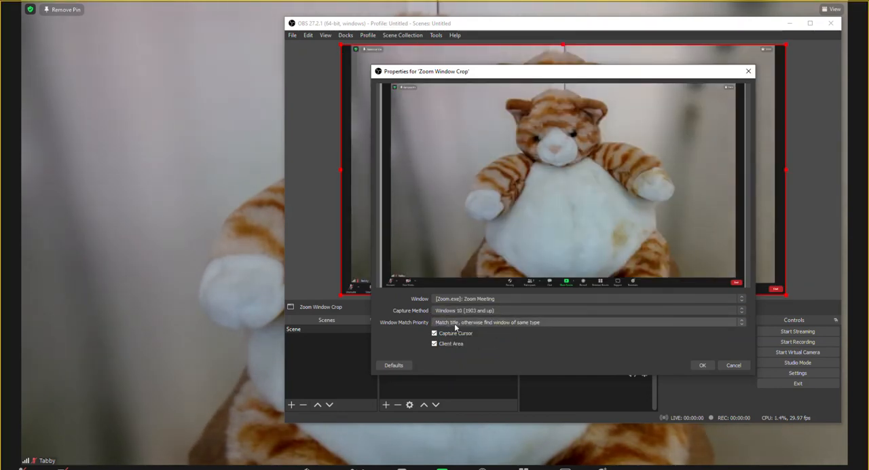
pyautogui.click(701, 364)
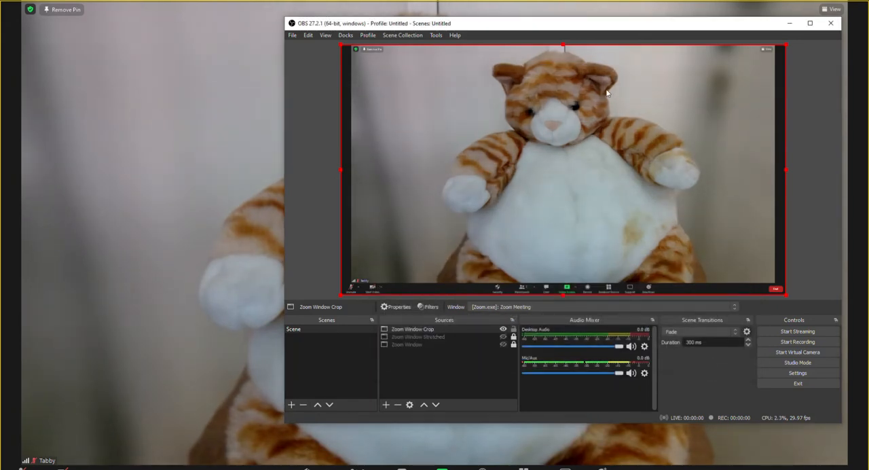
# - Move and shrink the OBS window while trying to enlarge and reposition Zoom Window Crop beyond the canvas edges
pyautogui.moveTo(515, 25); pyautogui.dragTo(341, 15)
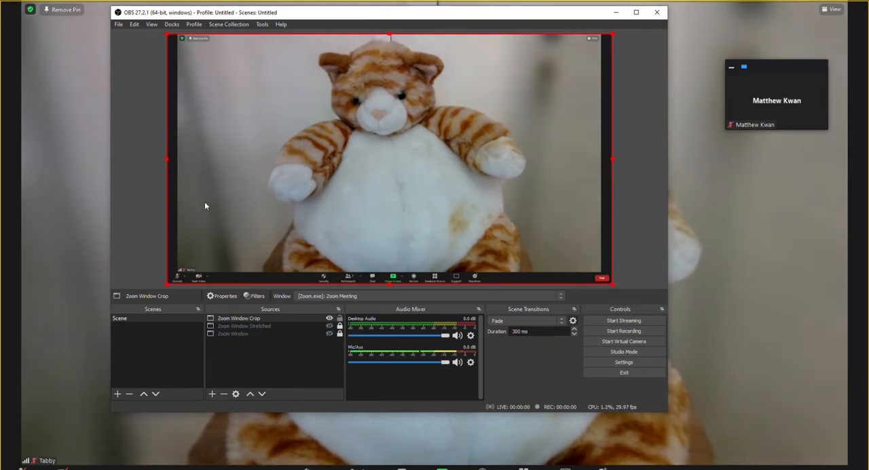
pyautogui.moveTo(164, 159)
pyautogui.mouseDown()
pyautogui.moveTo(52, 137)
pyautogui.moveTo(72, 143)
pyautogui.mouseUp()
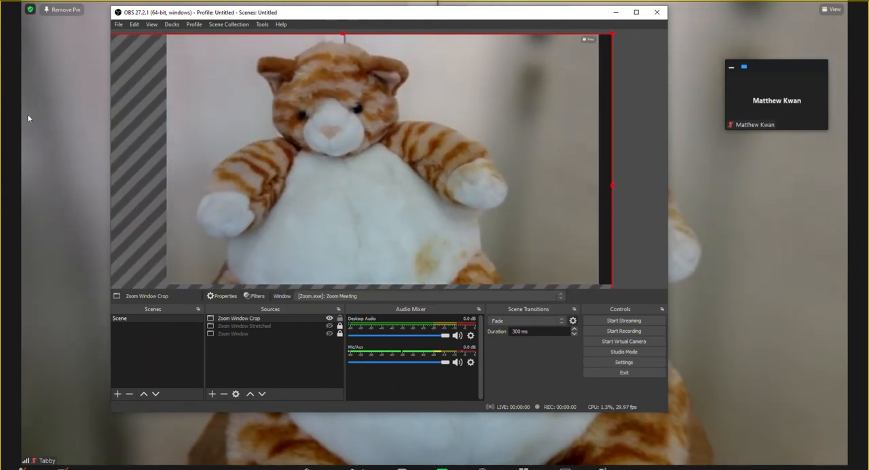
pyautogui.moveTo(301, 140); pyautogui.dragTo(264, 137)
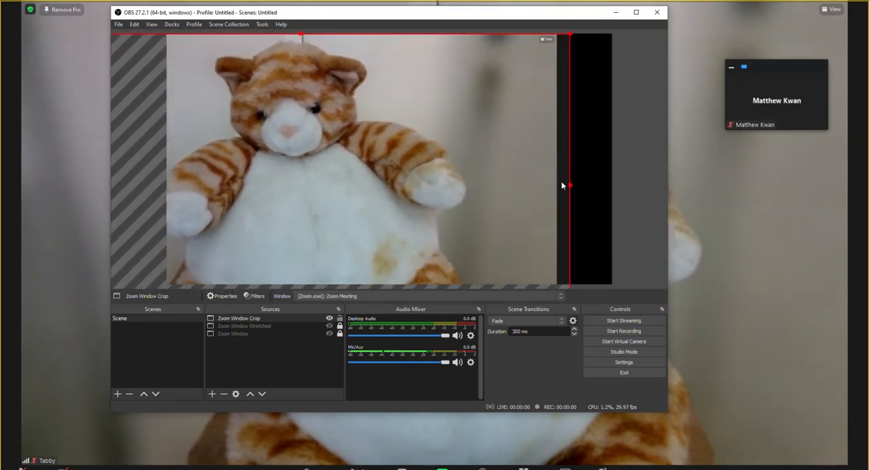
pyautogui.moveTo(570, 186); pyautogui.dragTo(595, 197)
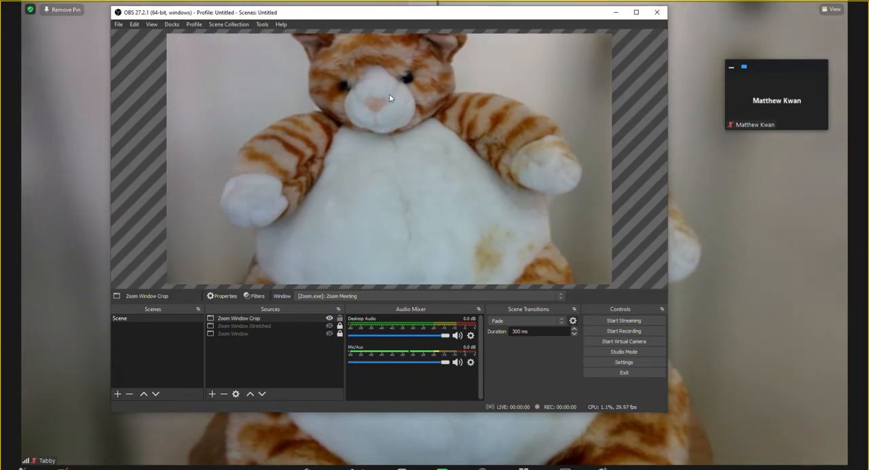
pyautogui.moveTo(668, 413); pyautogui.dragTo(585, 271)
pyautogui.moveTo(340, 60)
pyautogui.mouseDown()
pyautogui.moveTo(344, 87)
pyautogui.moveTo(347, 65)
pyautogui.mouseUp()
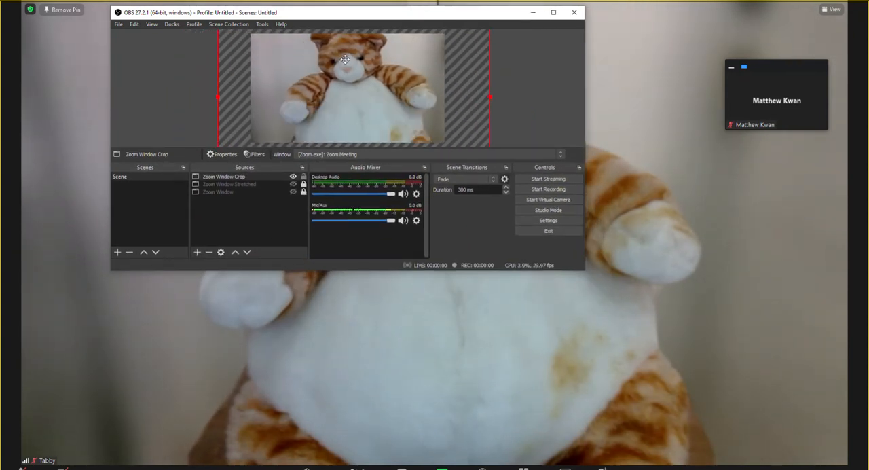
# - Maximize the OBS window, narrow Zoom Window Crop from its left edge, and reset the source's transform
pyautogui.click(553, 12)
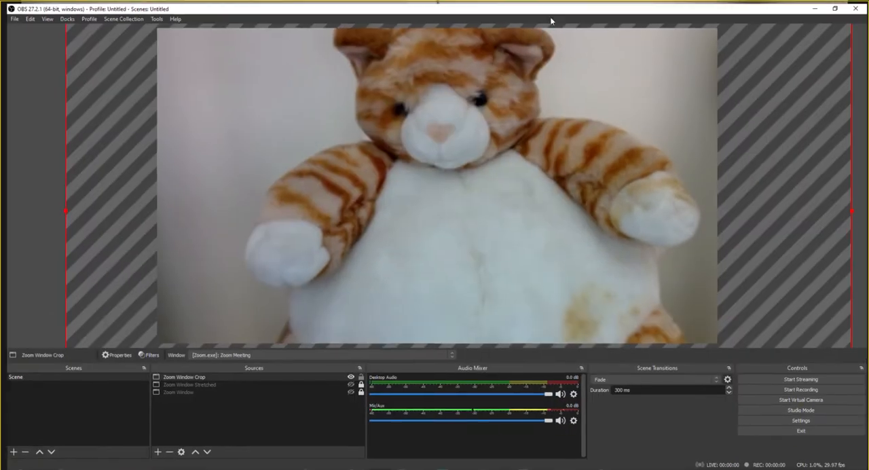
pyautogui.moveTo(58, 210); pyautogui.dragTo(129, 210)
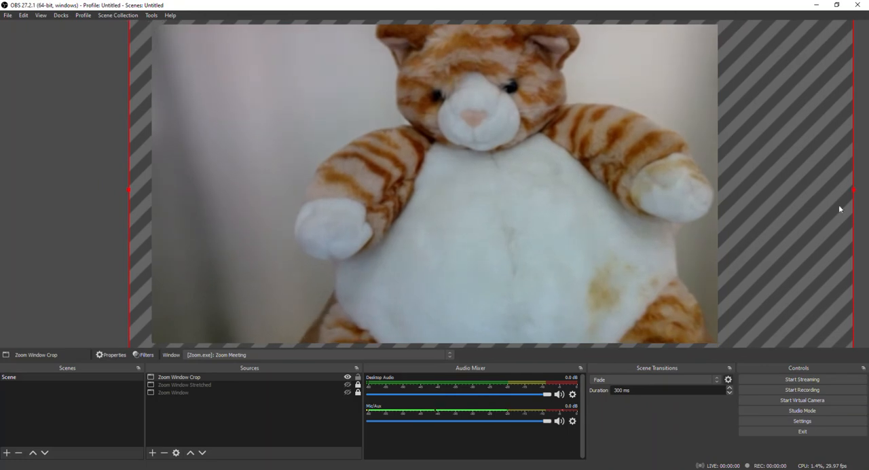
pyautogui.rightClick(408, 167)
pyautogui.moveTo(445, 203)
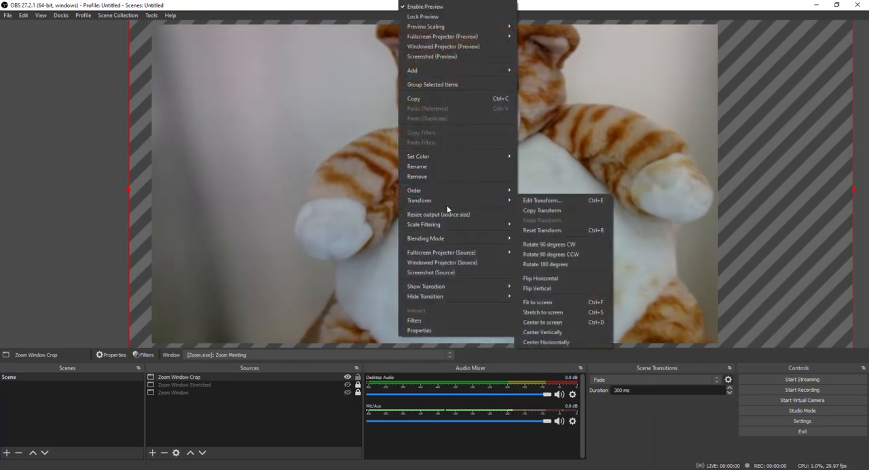
pyautogui.click(543, 231)
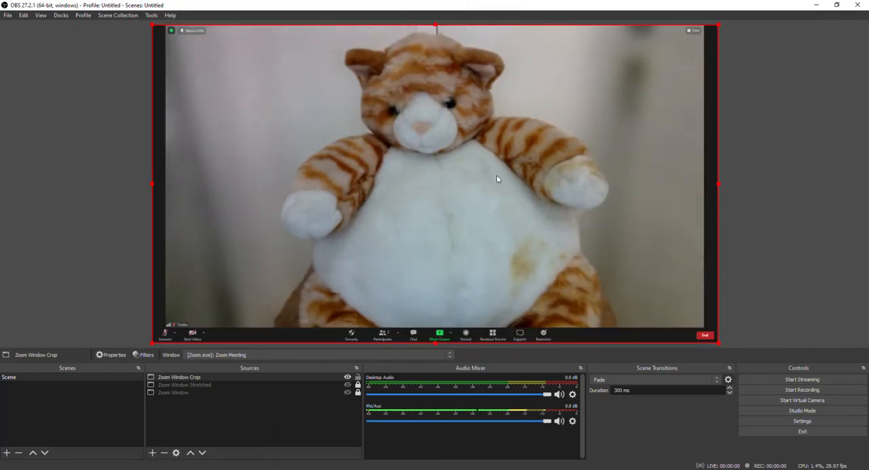
# - Add a Crop/Pad effect filter with its default name to the Zoom Window Crop source
pyautogui.rightClick(353, 175)
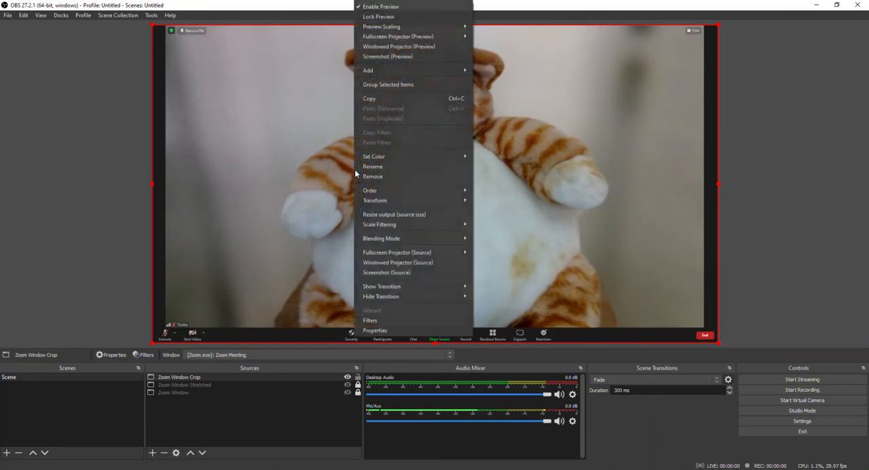
pyautogui.click(381, 321)
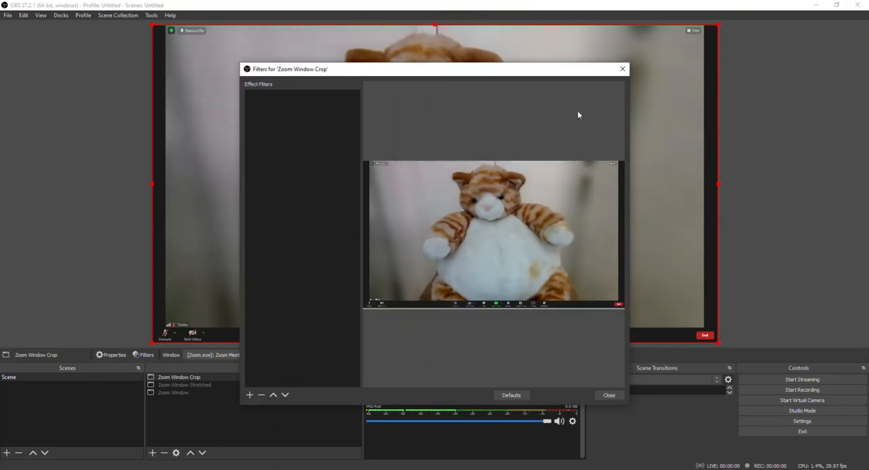
pyautogui.click(249, 394)
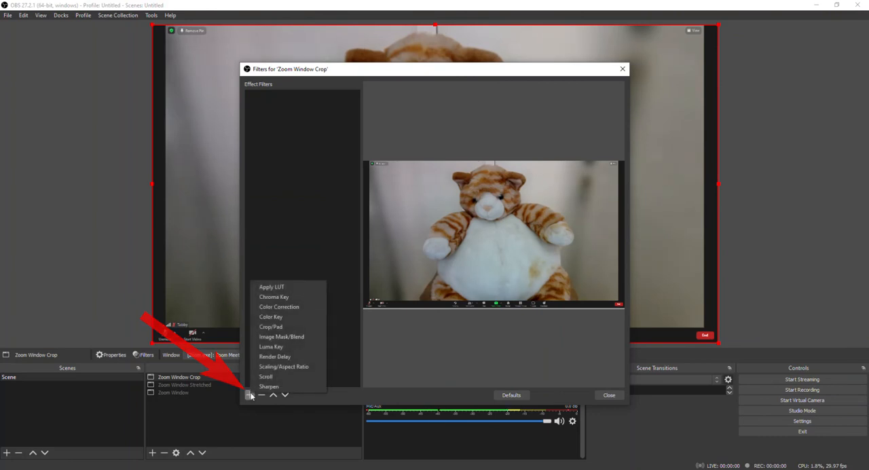
pyautogui.click(283, 328)
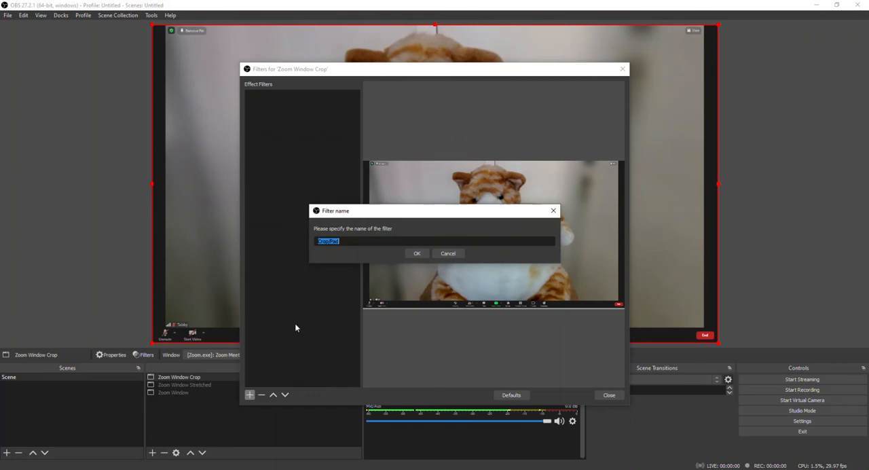
pyautogui.click(414, 254)
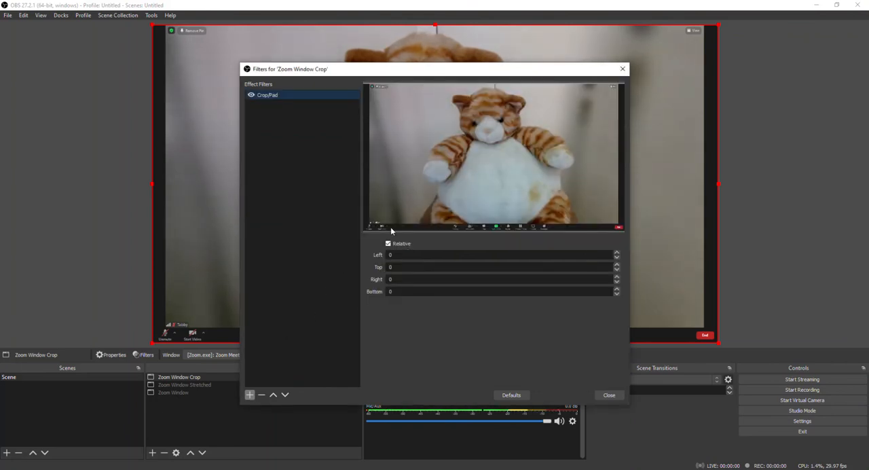
# - Start cropping the source's left edge with the Crop/Pad filter, and enlarge and reposition the Filters window for a larger preview
pyautogui.click(617, 251)
pyautogui.click(616, 253)
pyautogui.click(617, 253)
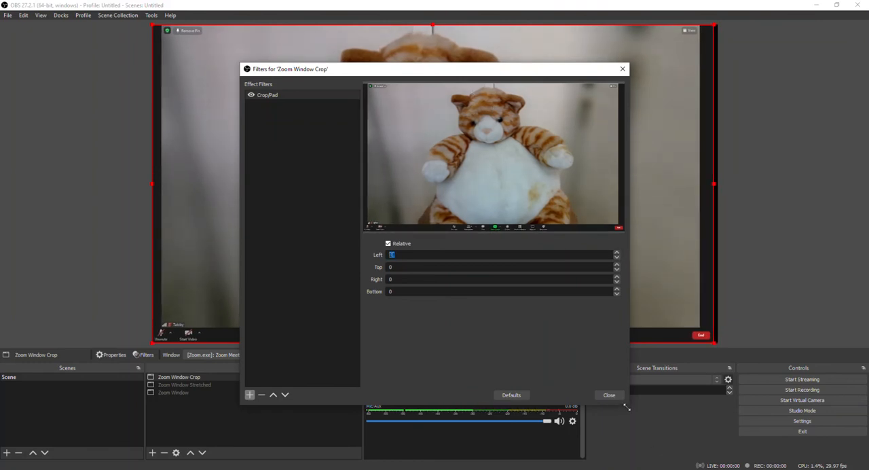
pyautogui.moveTo(625, 406); pyautogui.dragTo(761, 466)
pyautogui.moveTo(484, 62); pyautogui.dragTo(343, 15)
pyautogui.moveTo(447, 21); pyautogui.dragTo(348, 62)
# - Increase the Crop/Pad filter's Left value to 45 to remove the black border on that edge
pyautogui.click(649, 301)
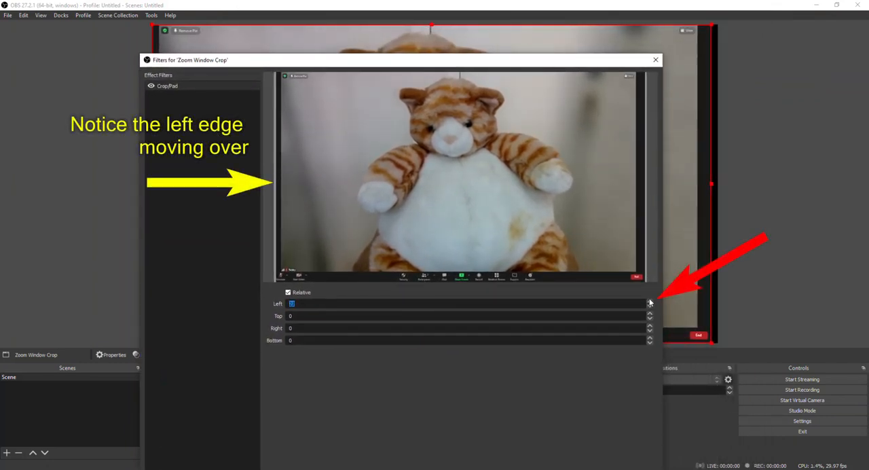
pyautogui.click(649, 301)
pyautogui.click(650, 301)
pyautogui.click(650, 302)
pyautogui.click(650, 302)
pyautogui.click(649, 302)
pyautogui.click(649, 302)
pyautogui.click(650, 301)
pyautogui.click(649, 302)
pyautogui.click(649, 302)
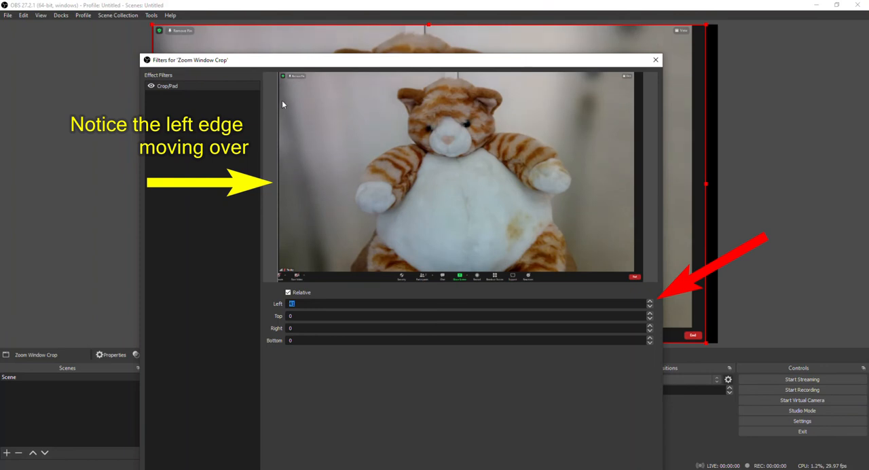
pyautogui.click(652, 301)
pyautogui.click(652, 300)
pyautogui.click(651, 301)
pyautogui.click(652, 301)
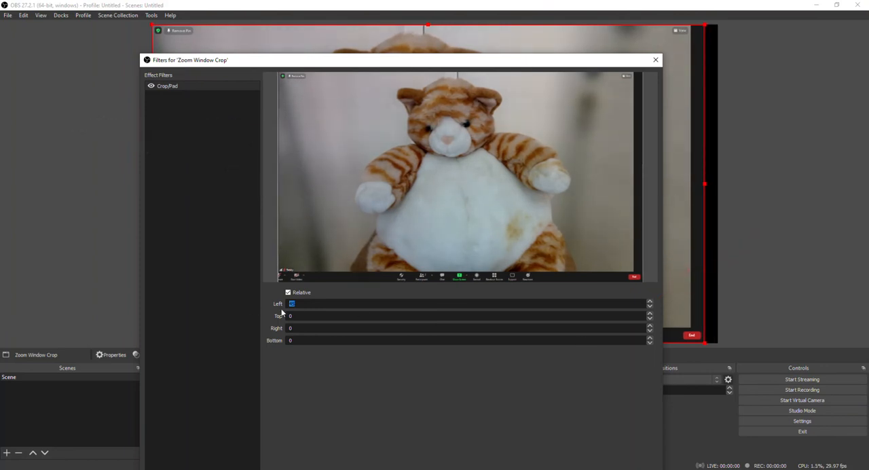
# - Set the filter's Right crop to 43, raise Bottom until the Zoom control bar is cut off, and close the Filters window
pyautogui.click(652, 326)
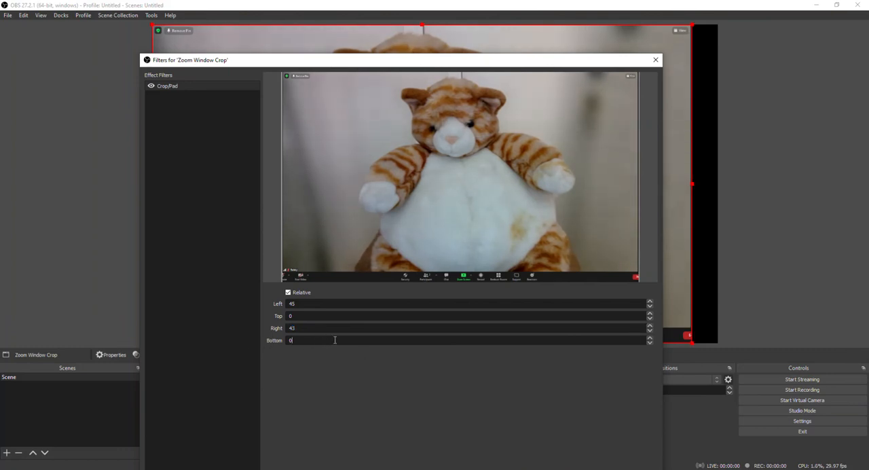
pyautogui.click(649, 338)
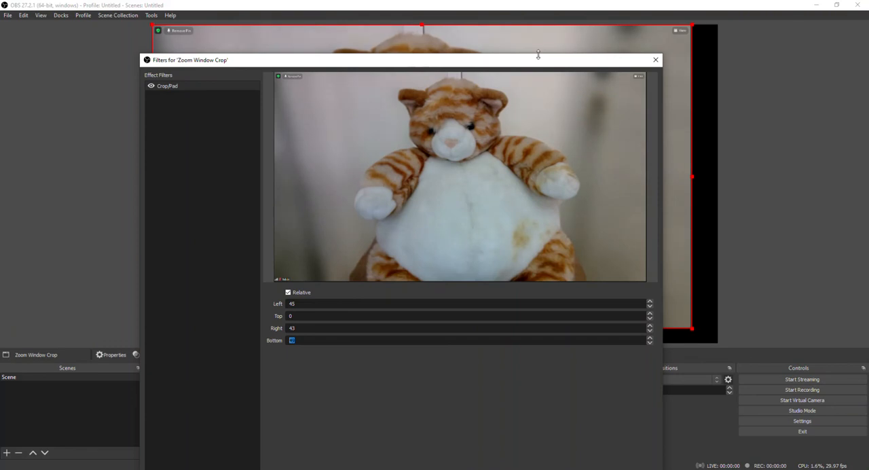
pyautogui.moveTo(536, 60); pyautogui.dragTo(521, 21)
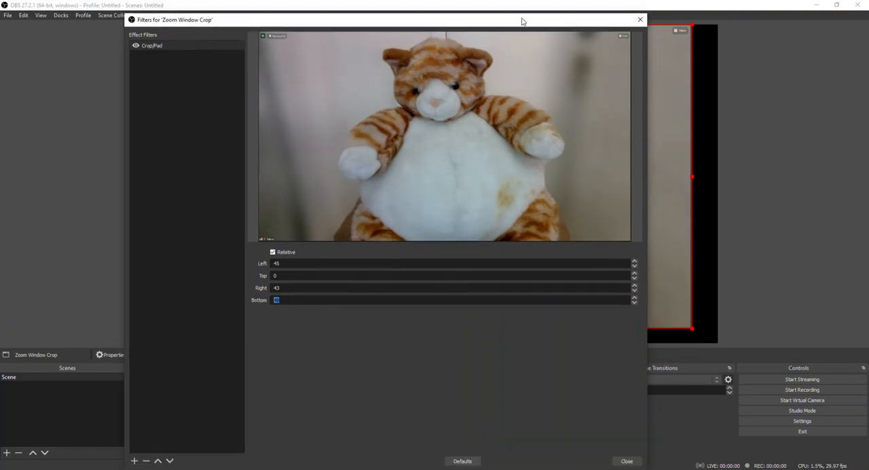
pyautogui.click(623, 460)
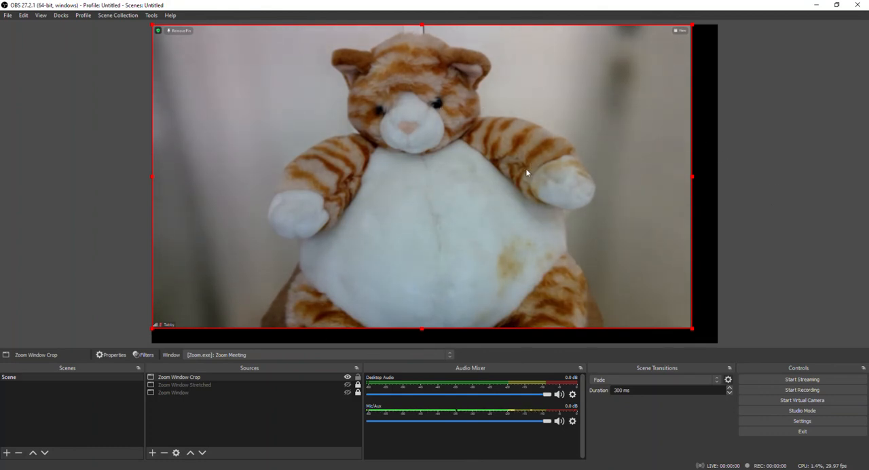
# - Fit the cropped Zoom Window Crop source to the screen and lock it
pyautogui.rightClick(467, 222)
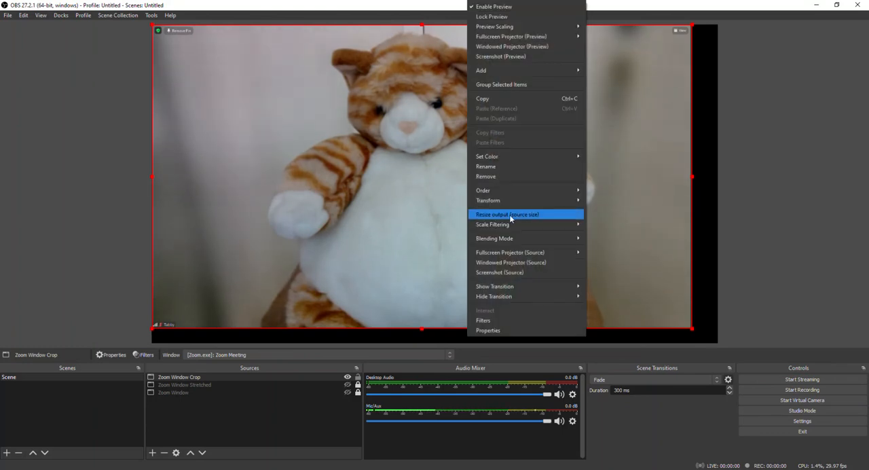
pyautogui.moveTo(515, 201)
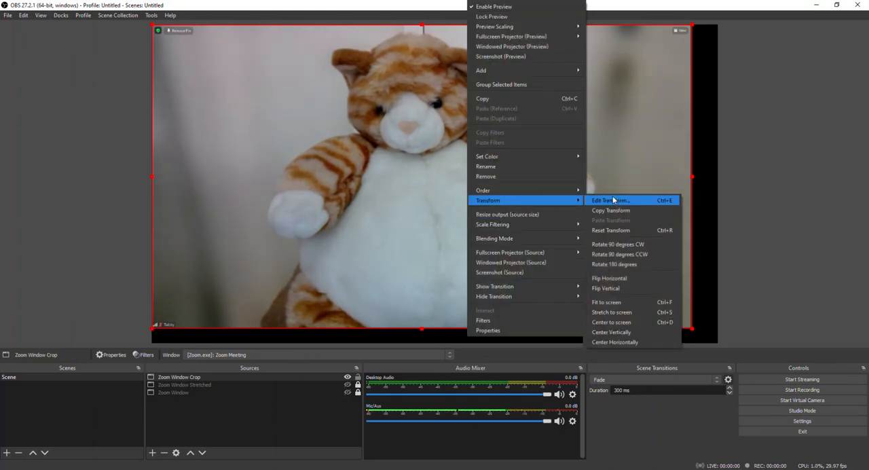
pyautogui.click(626, 303)
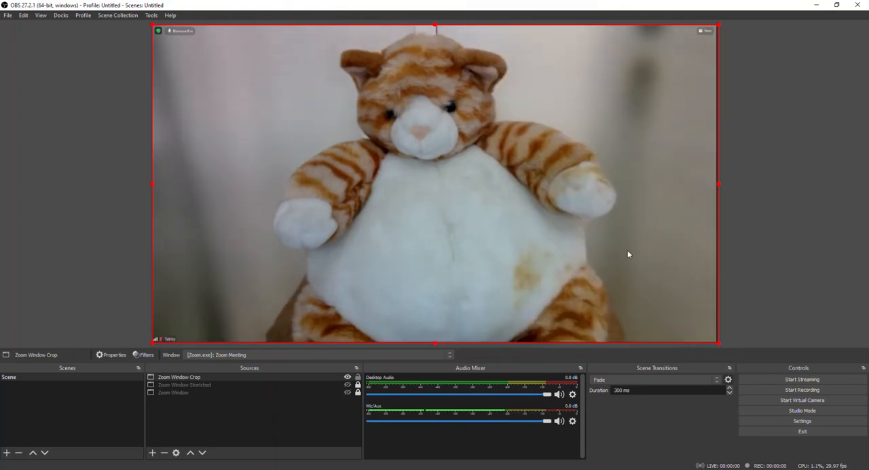
pyautogui.click(358, 377)
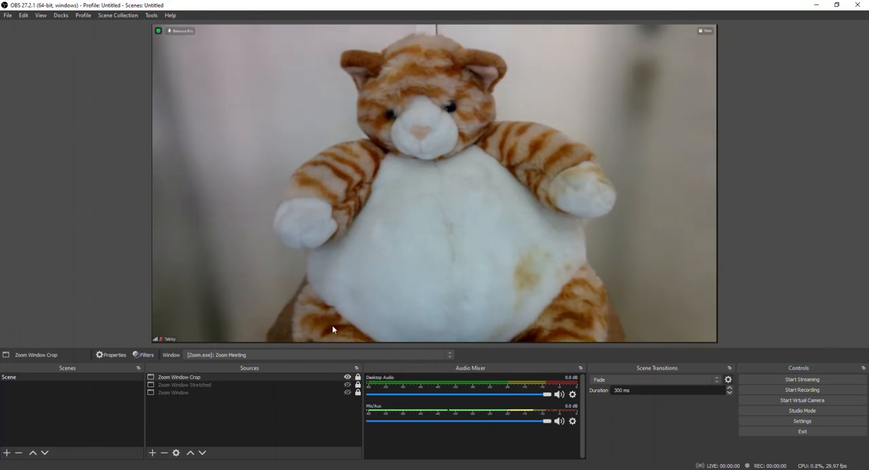
# - Hide the Zoom Window Crop source and show the original Zoom Window source
pyautogui.click(347, 377)
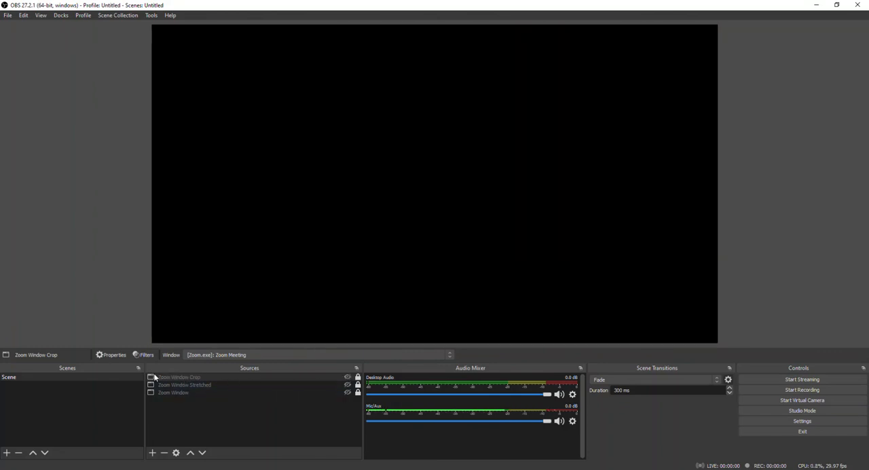
pyautogui.click(173, 391)
pyautogui.click(347, 392)
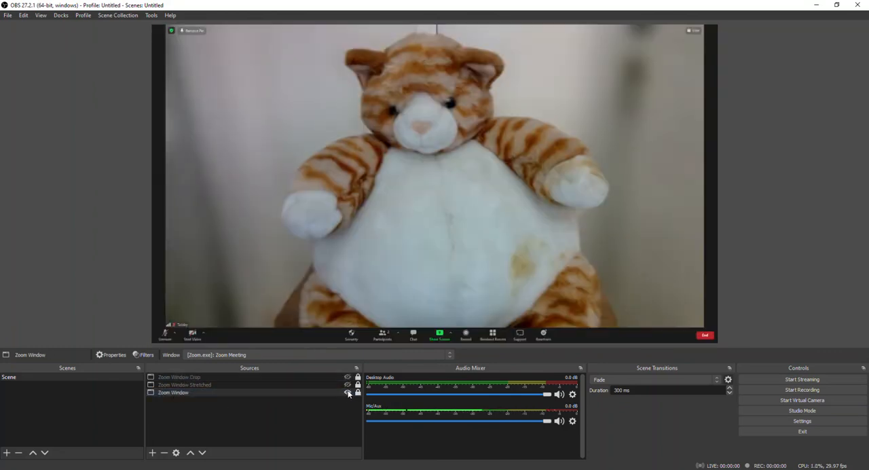